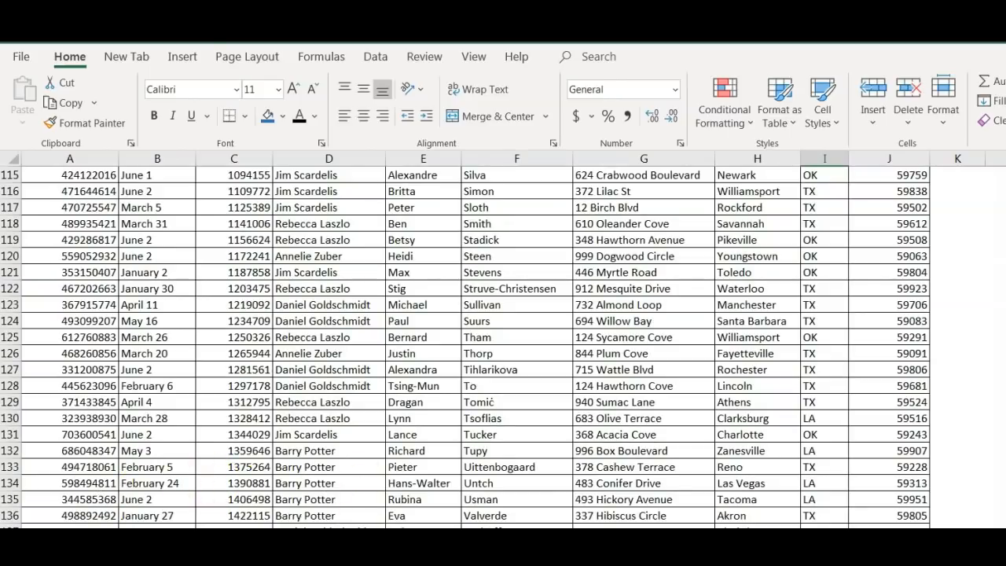
- Examine the State and Agent columns and the empty row 21 in the raw policy data
{"action": "left_click", "coordinate": [819, 160]}
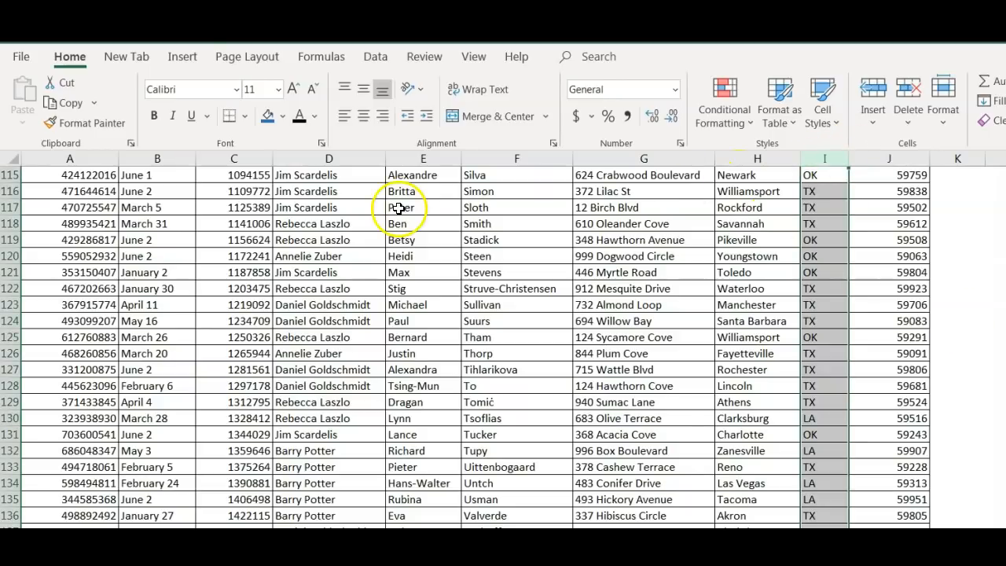
{"action": "left_click", "coordinate": [329, 155]}
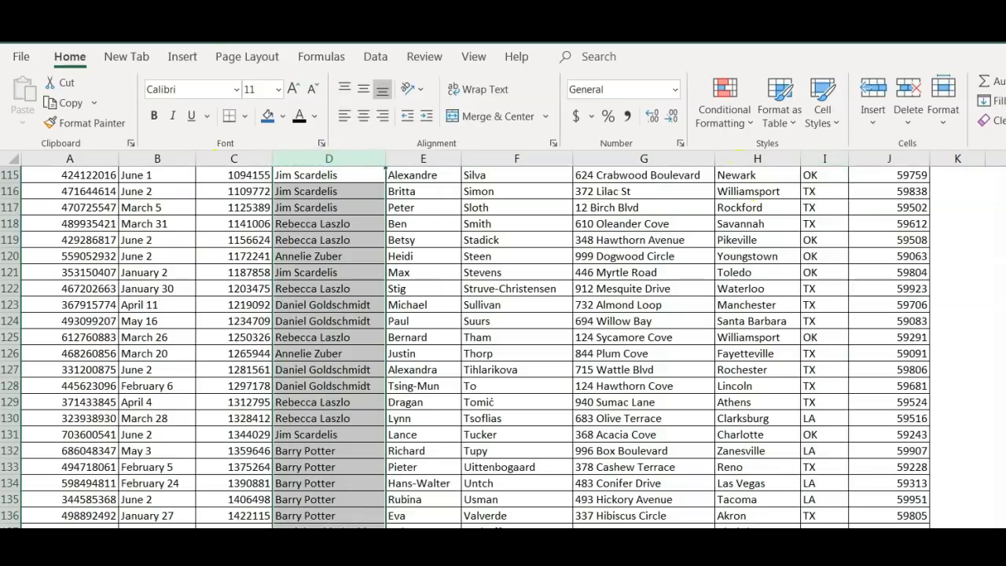
{"action": "key", "text": "ctrl+Home"}
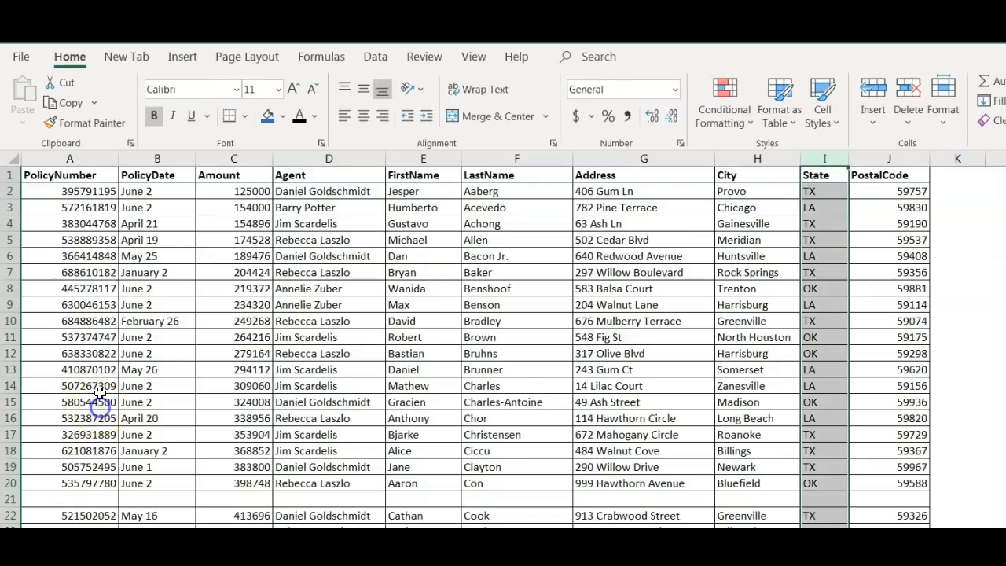
{"action": "left_click", "coordinate": [13, 498]}
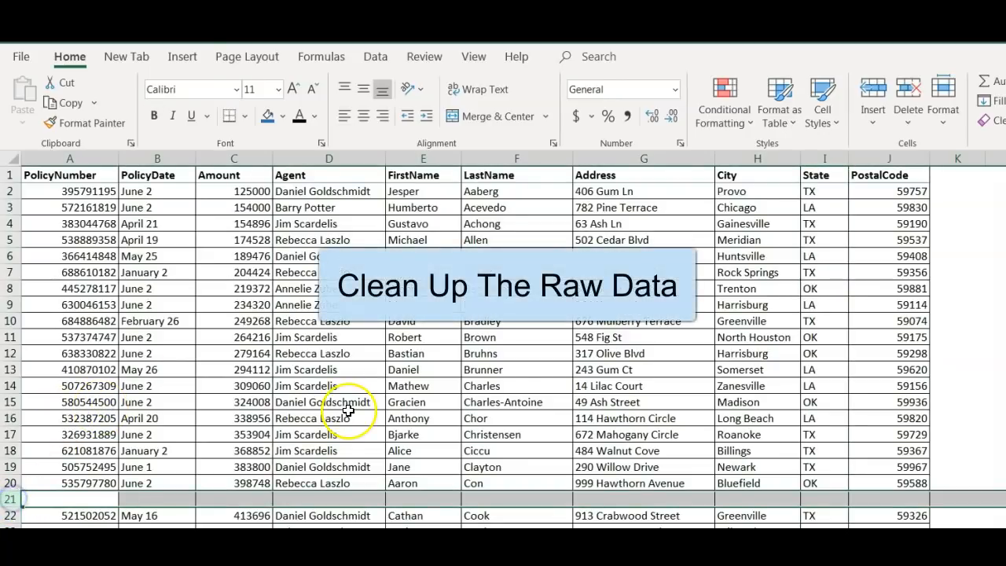
{"action": "scroll", "coordinate": [348, 411], "scroll_direction": "down", "scroll_amount": 7}
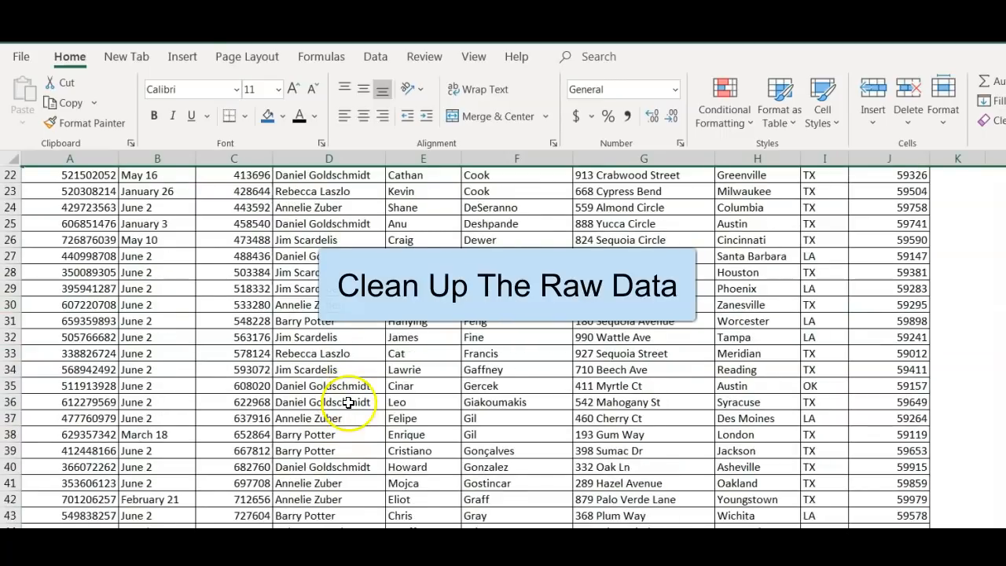
{"action": "scroll", "coordinate": [283, 399], "scroll_direction": "up", "scroll_amount": 6}
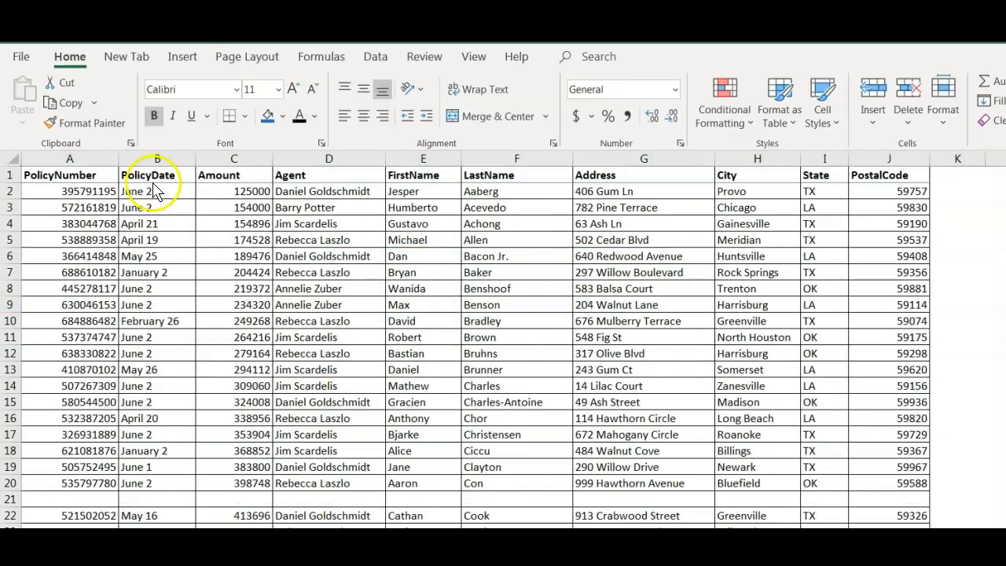
- Rename the PolicyDate header as "Policy Date" and the FirstName header as "First Name"
{"action": "key", "text": "shift+space"}
{"action": "left_click", "coordinate": [153, 177]}
{"action": "double_click", "coordinate": [152, 178]}
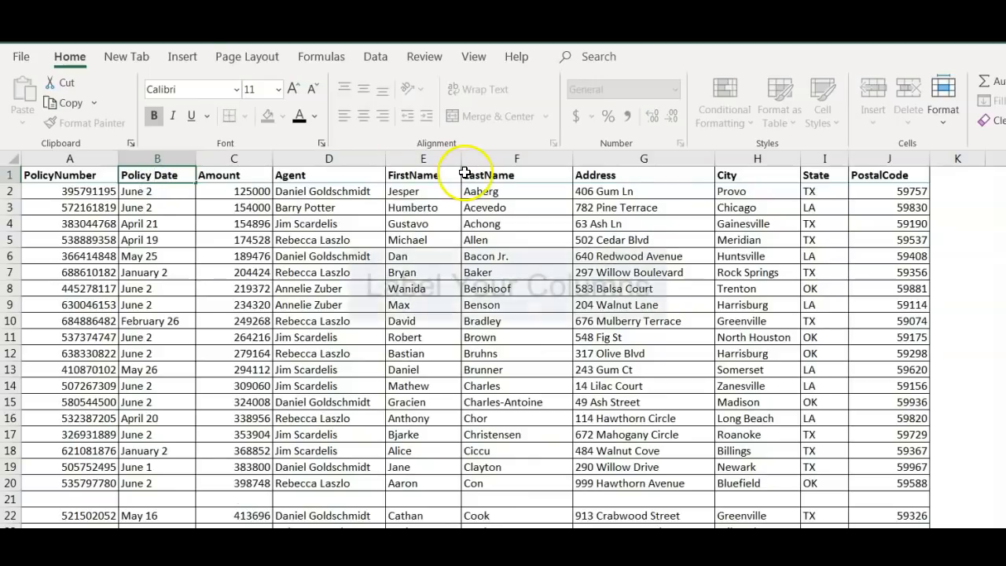
{"action": "left_click", "coordinate": [416, 175]}
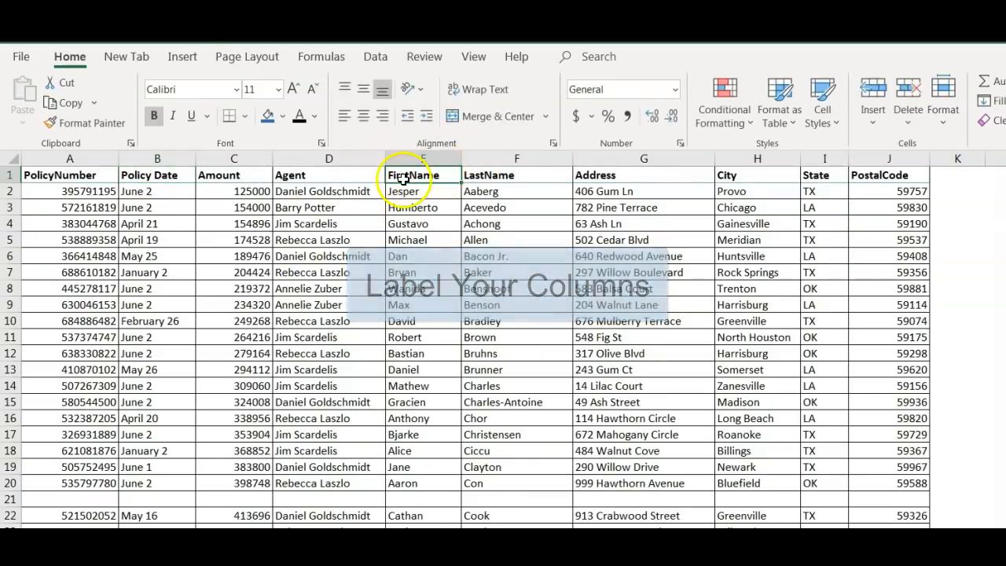
{"action": "double_click", "coordinate": [409, 175]}
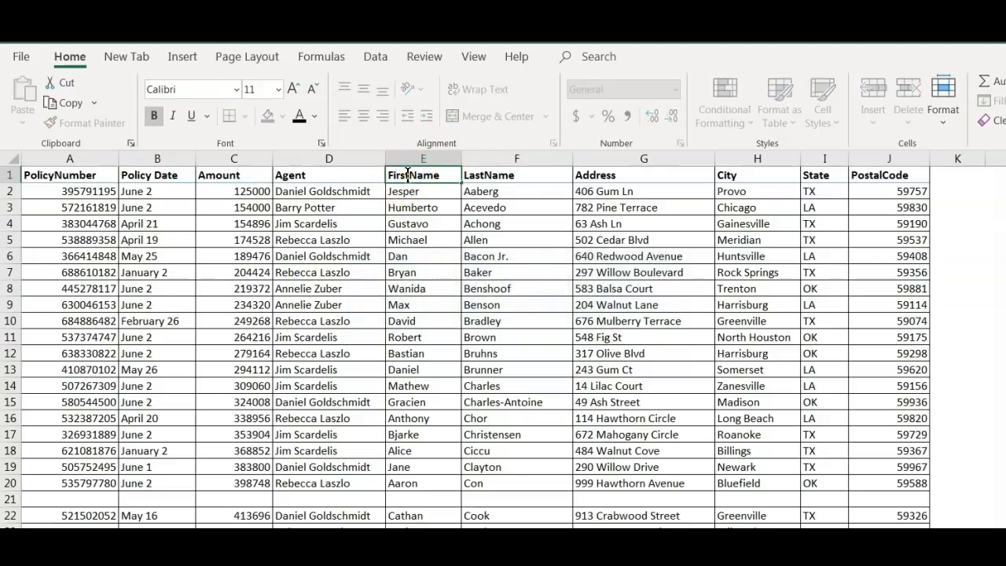
{"action": "left_click", "coordinate": [469, 174]}
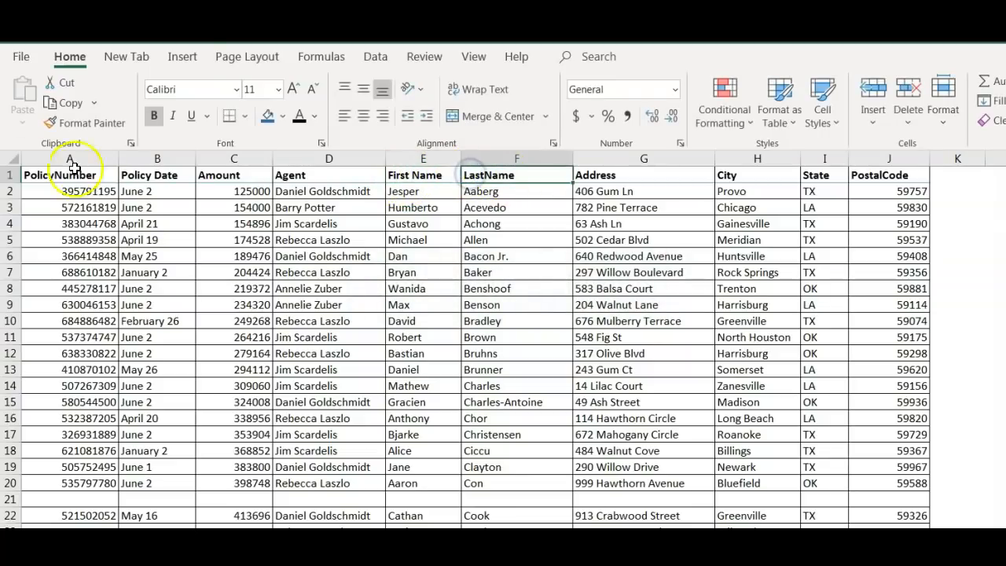
- Insert an empty row above the column headers and delete it again
{"action": "left_click", "coordinate": [10, 178]}
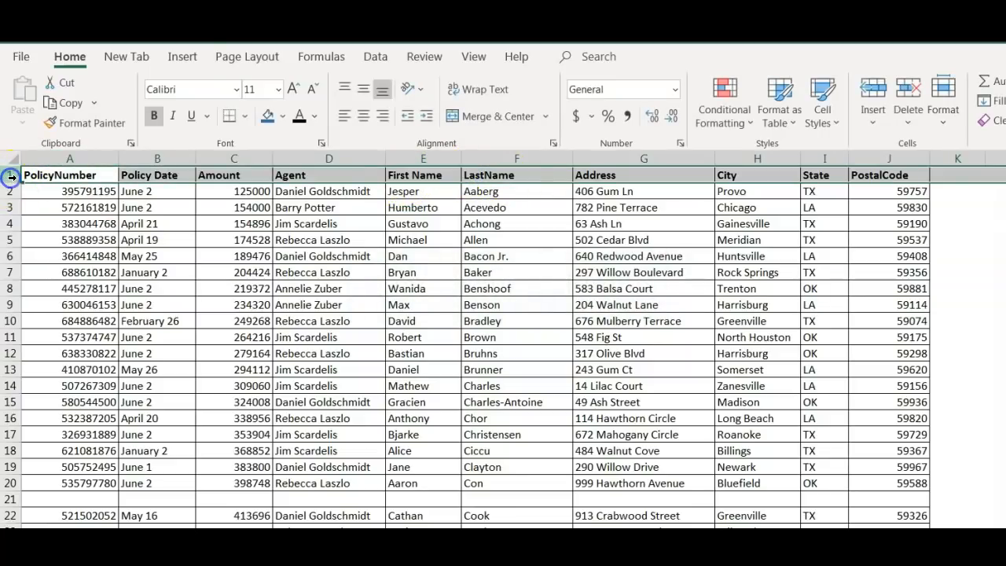
{"action": "right_click", "coordinate": [11, 180]}
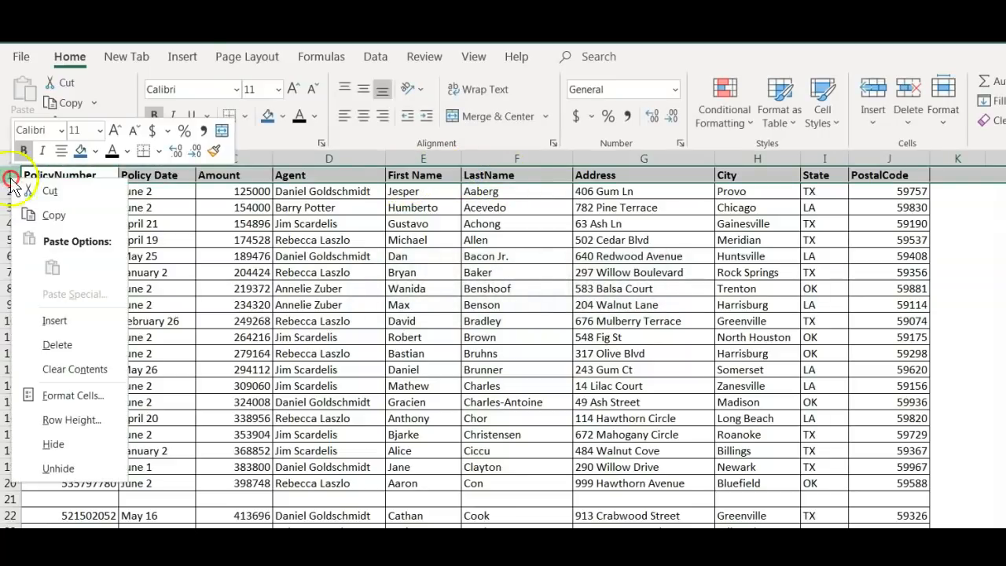
{"action": "left_click", "coordinate": [55, 322]}
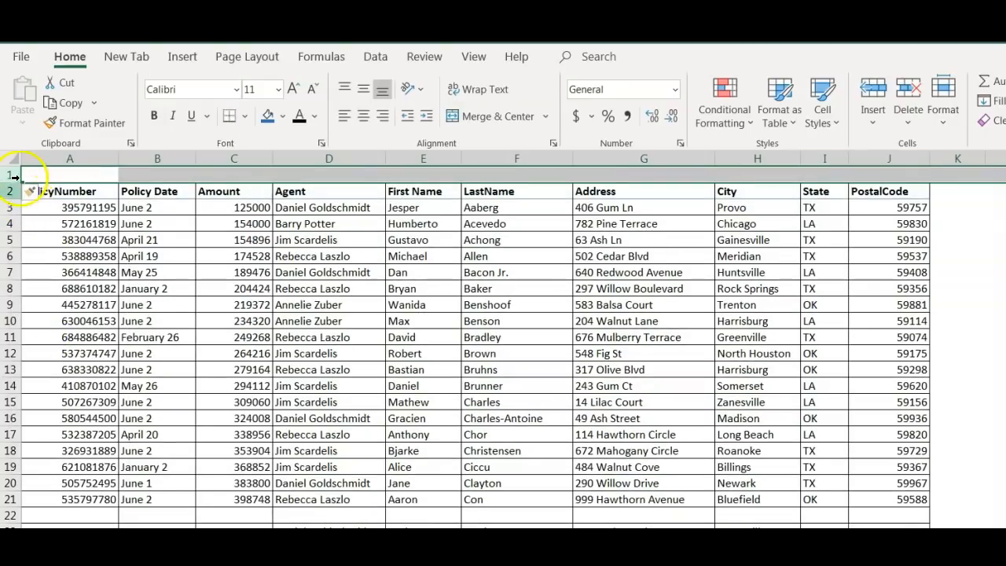
{"action": "right_click", "coordinate": [20, 178]}
{"action": "left_click", "coordinate": [59, 341]}
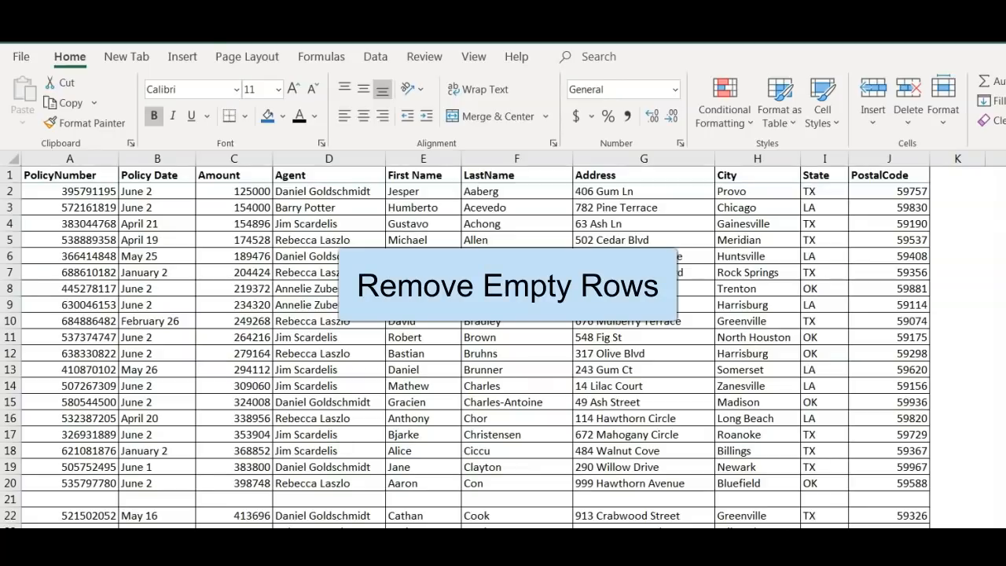
- Look through the policy data for empty rows, marking rows 21 and 74
{"action": "left_click", "coordinate": [256, 410]}
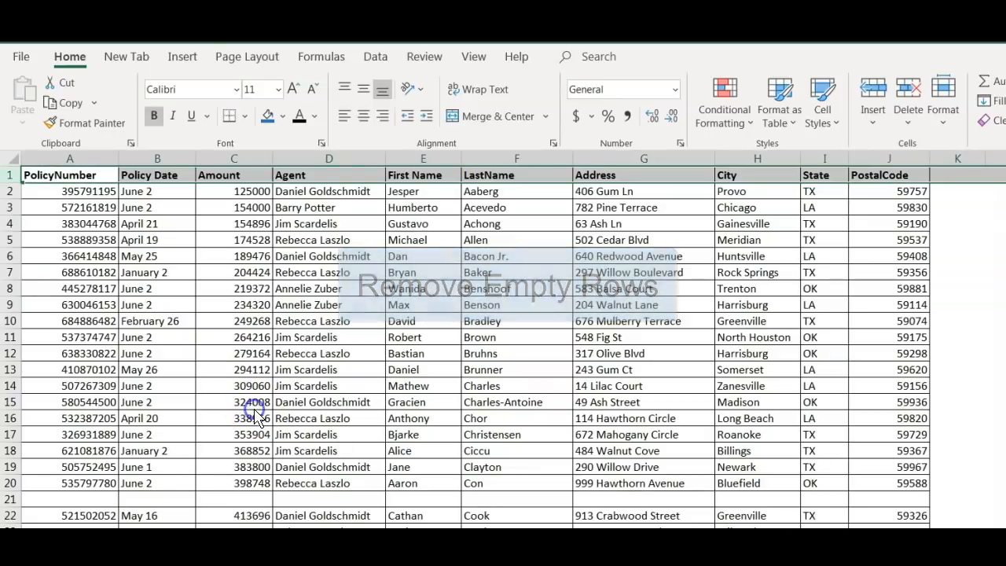
{"action": "left_click", "coordinate": [11, 498]}
{"action": "scroll", "coordinate": [202, 464], "scroll_direction": "down", "scroll_amount": 14}
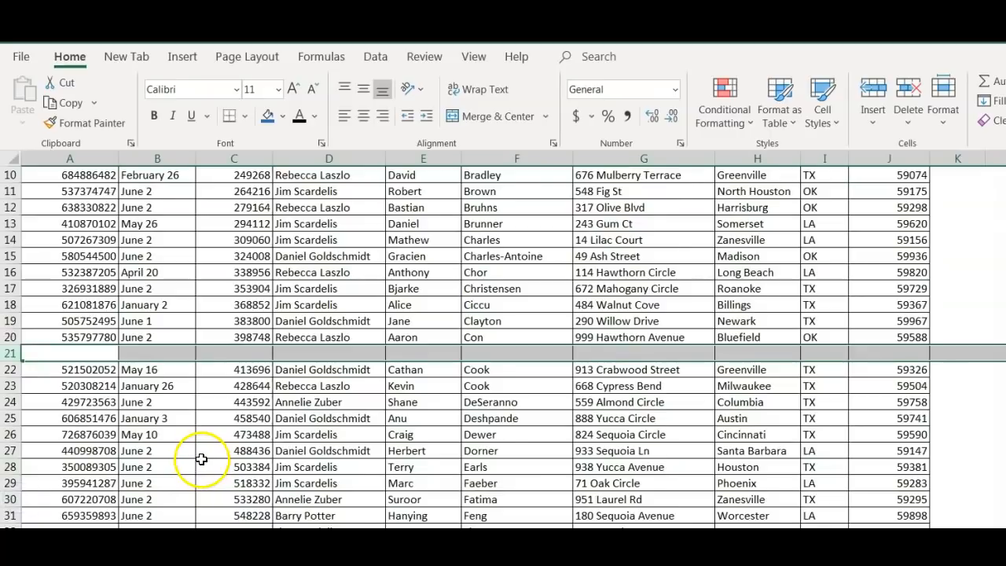
{"action": "scroll", "coordinate": [202, 459], "scroll_direction": "down", "scroll_amount": 10}
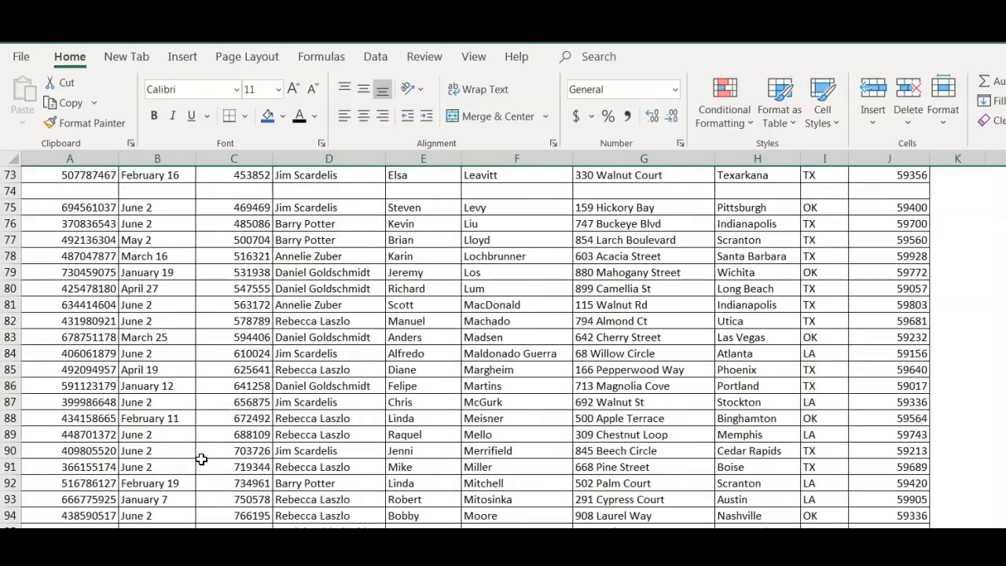
{"action": "left_click", "coordinate": [11, 190]}
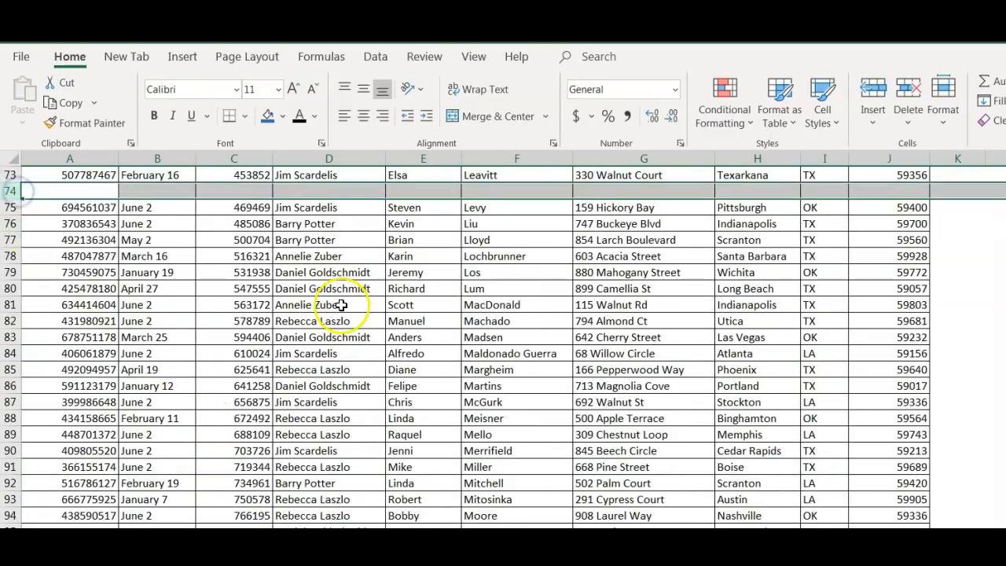
{"action": "scroll", "coordinate": [341, 305], "scroll_direction": "up", "scroll_amount": 13}
{"action": "scroll", "coordinate": [341, 305], "scroll_direction": "up", "scroll_amount": 11}
- Try to select the whole data range from a cell in the Amount column and check the rows around empty row 21
{"action": "left_click", "coordinate": [224, 274]}
{"action": "key", "text": "ctrl+a"}
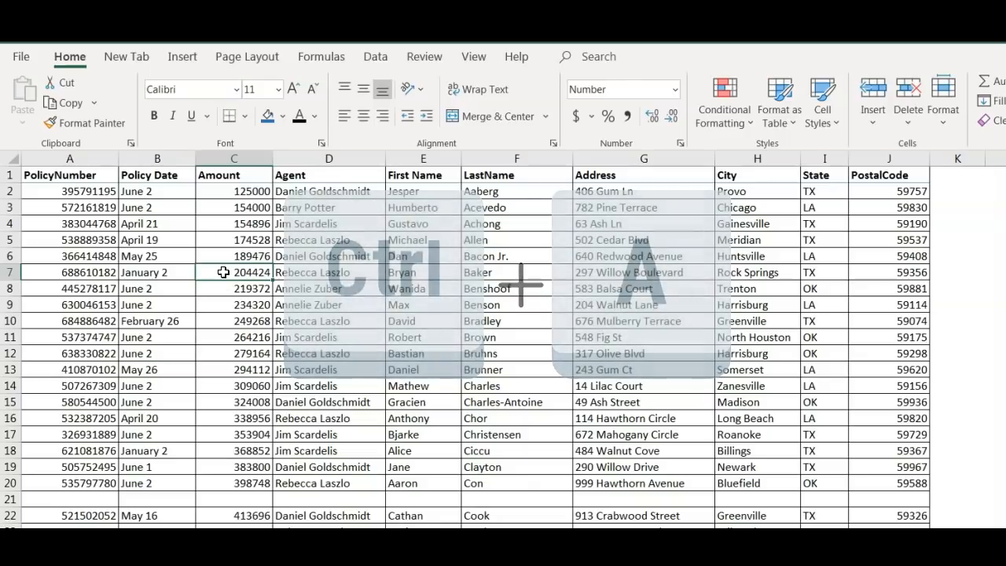
{"action": "key", "text": "ctrl+a"}
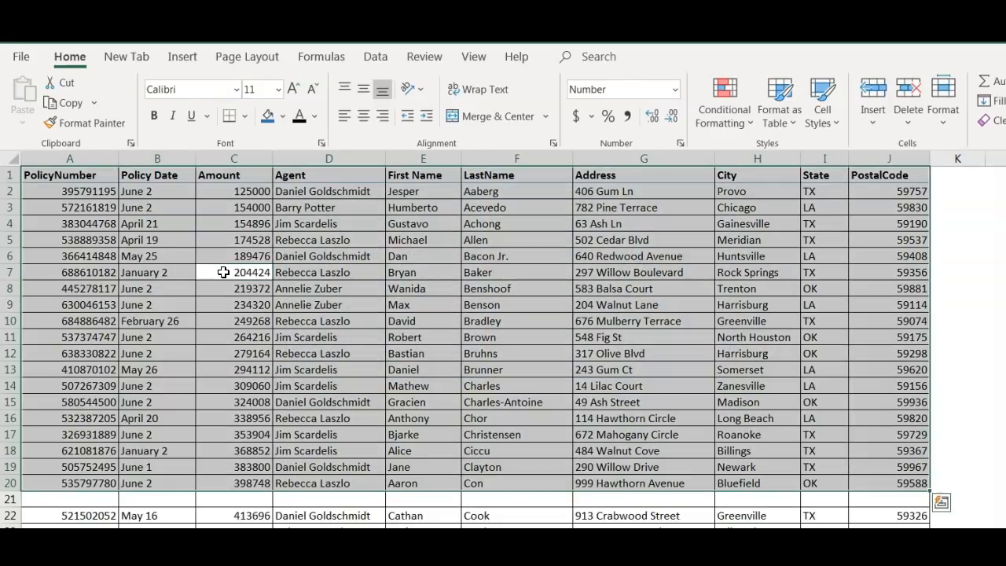
{"action": "left_click", "coordinate": [11, 498]}
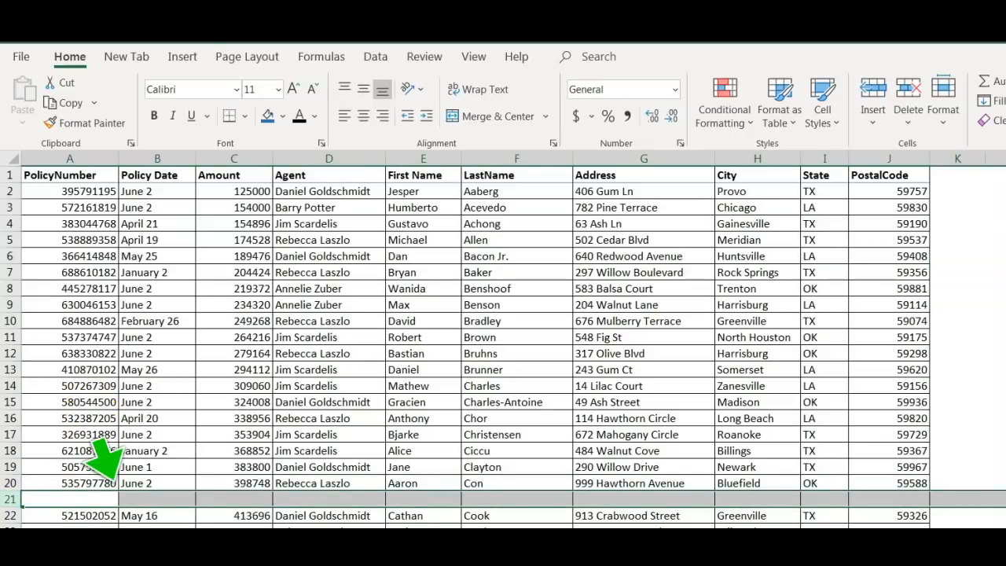
{"action": "left_click", "coordinate": [329, 548]}
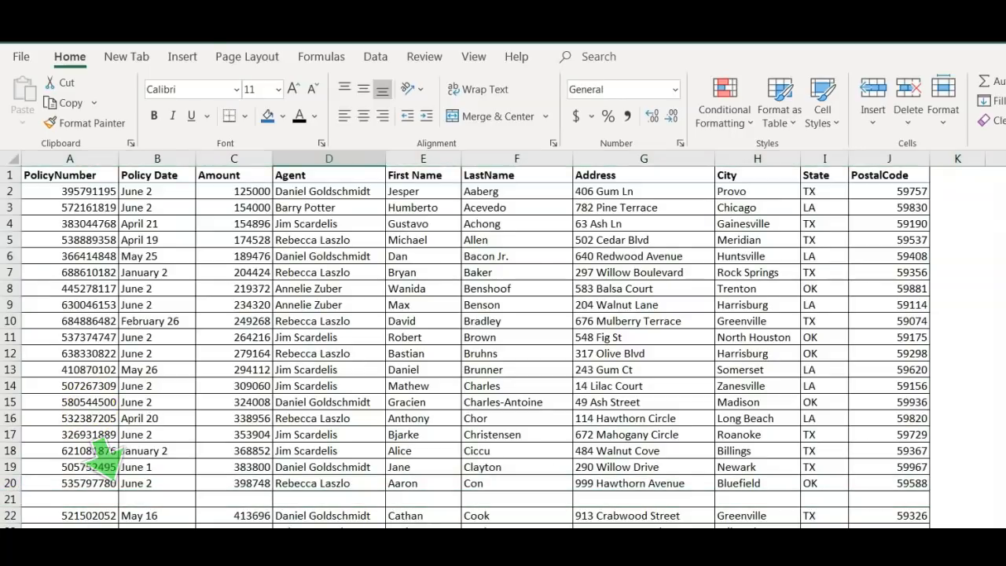
{"action": "scroll", "coordinate": [328, 548], "scroll_direction": "down", "scroll_amount": 10}
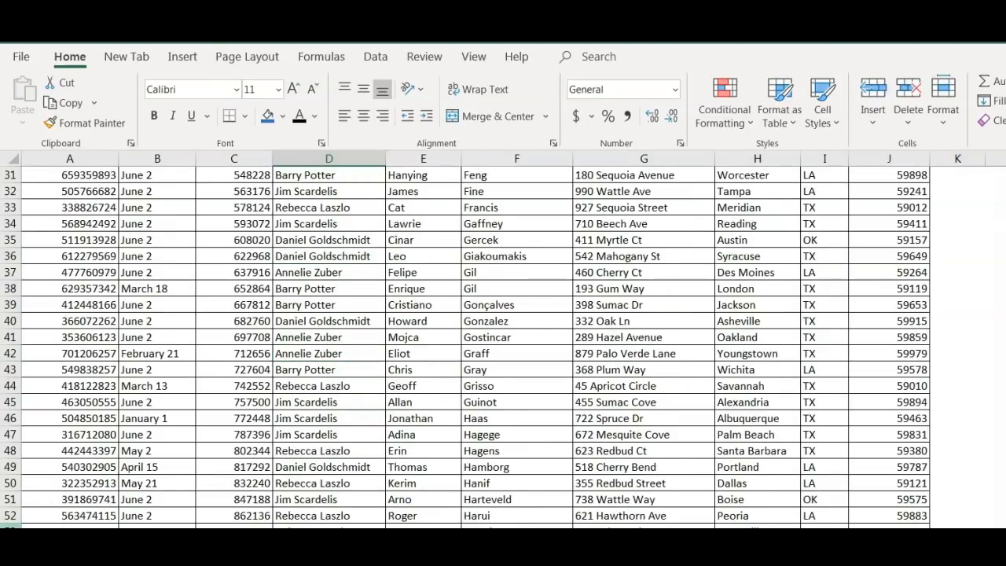
{"action": "scroll", "coordinate": [158, 177], "scroll_direction": "up", "scroll_amount": 10}
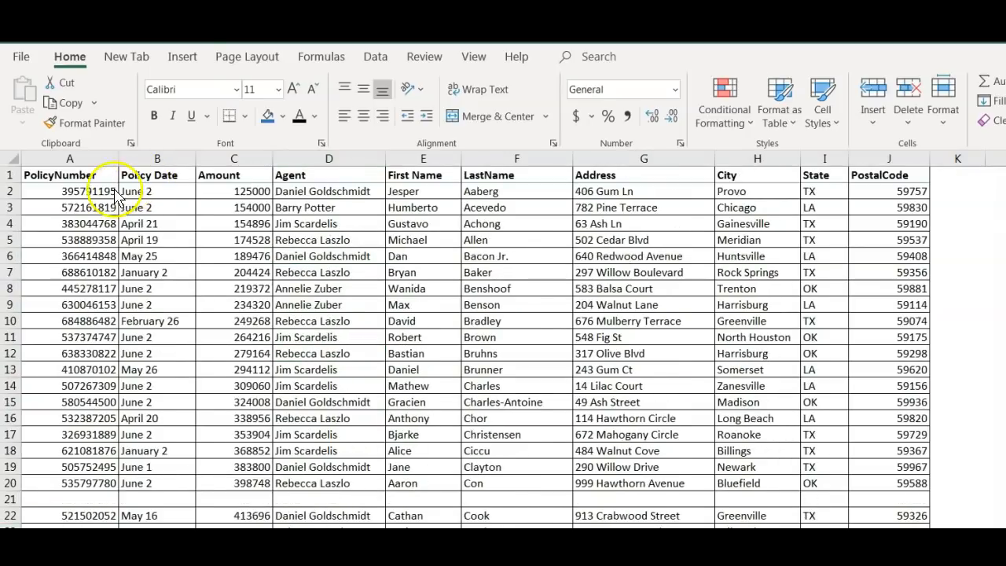
- Select the data from the header row to the last used cell and create a table from A1:J151 with headers
{"action": "left_click", "coordinate": [11, 175]}
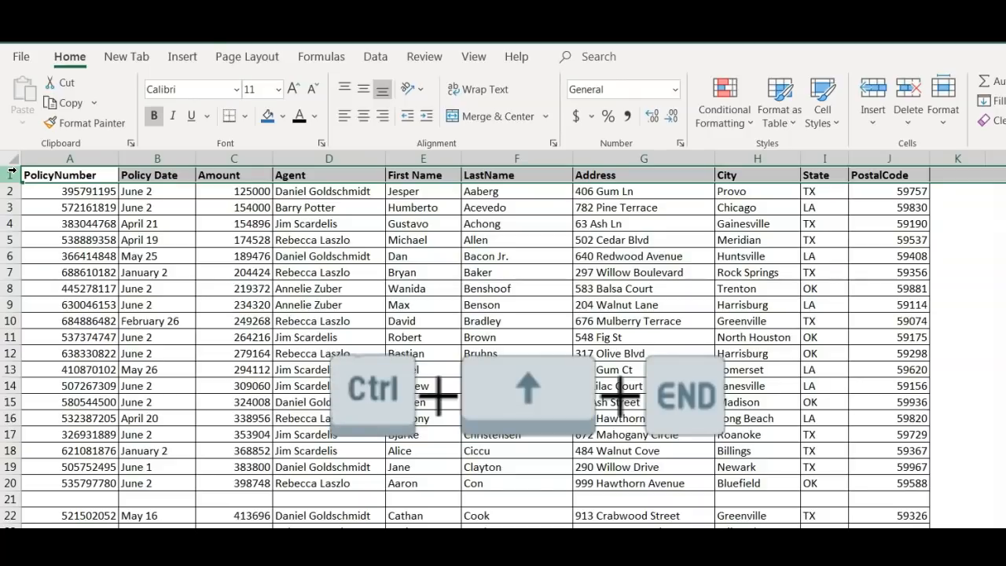
{"action": "key", "text": "ctrl+shift+End"}
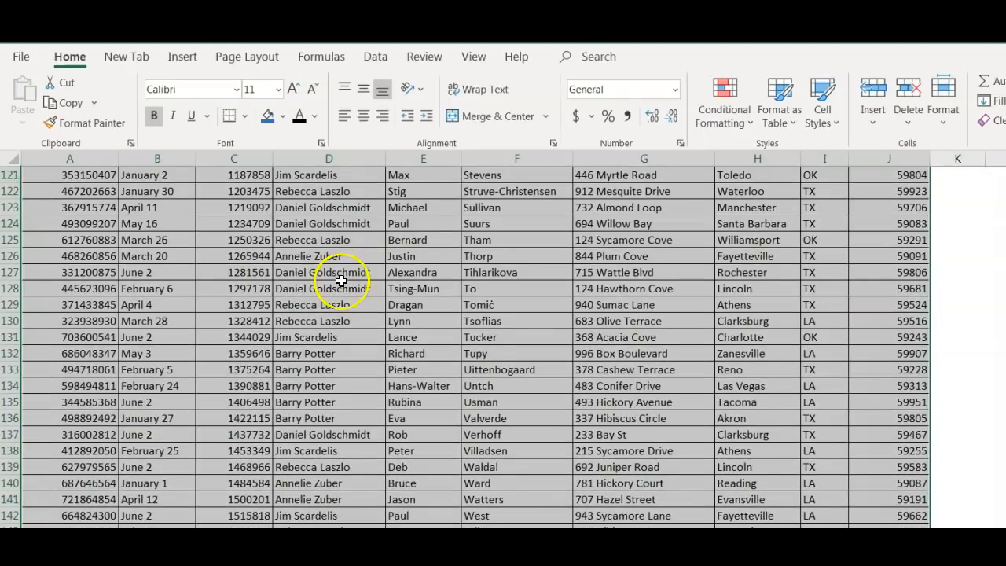
{"action": "scroll", "coordinate": [370, 378], "scroll_direction": "down", "scroll_amount": 4}
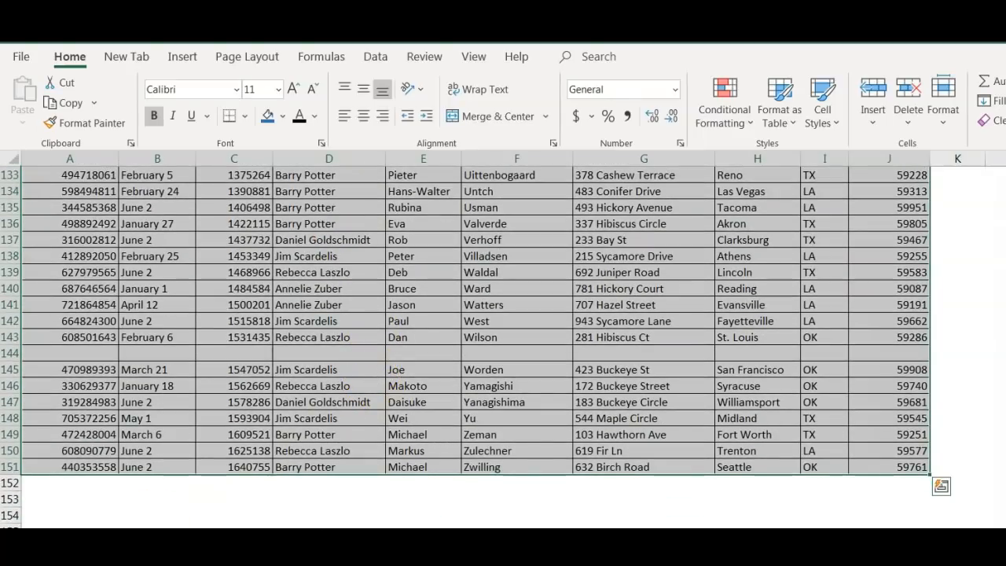
{"action": "key", "text": "ctrl+Home"}
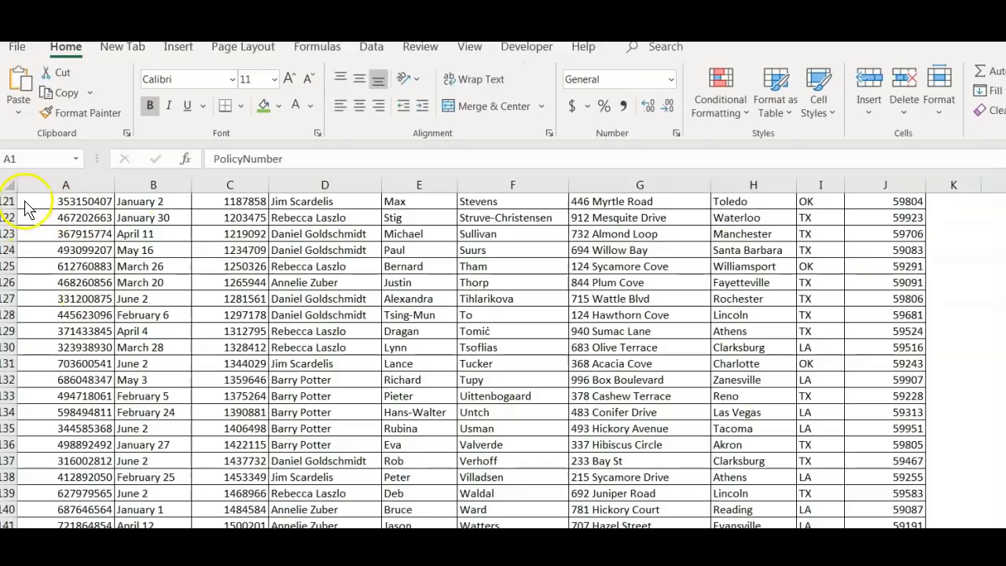
{"action": "left_click", "coordinate": [11, 185]}
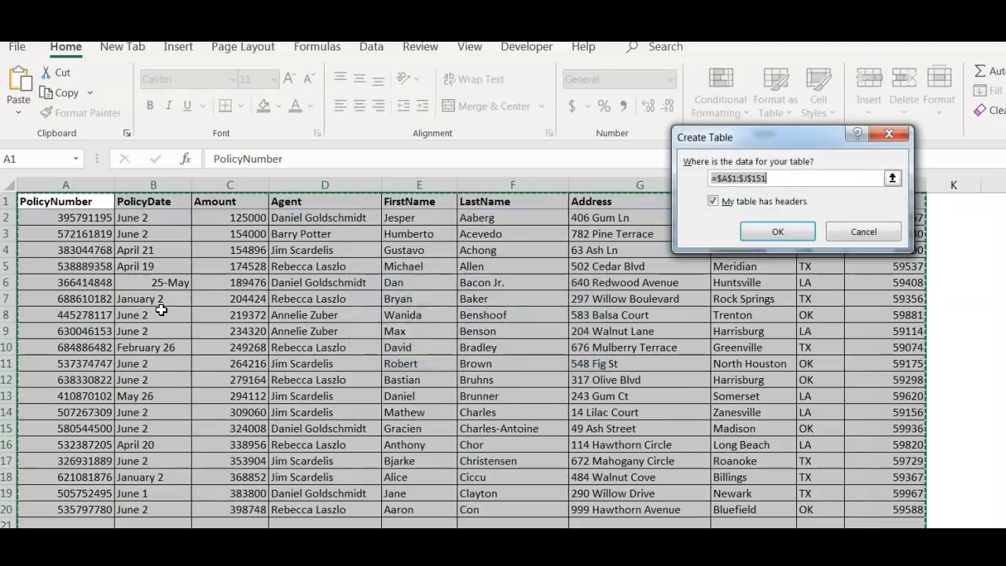
{"action": "left_click", "coordinate": [761, 233]}
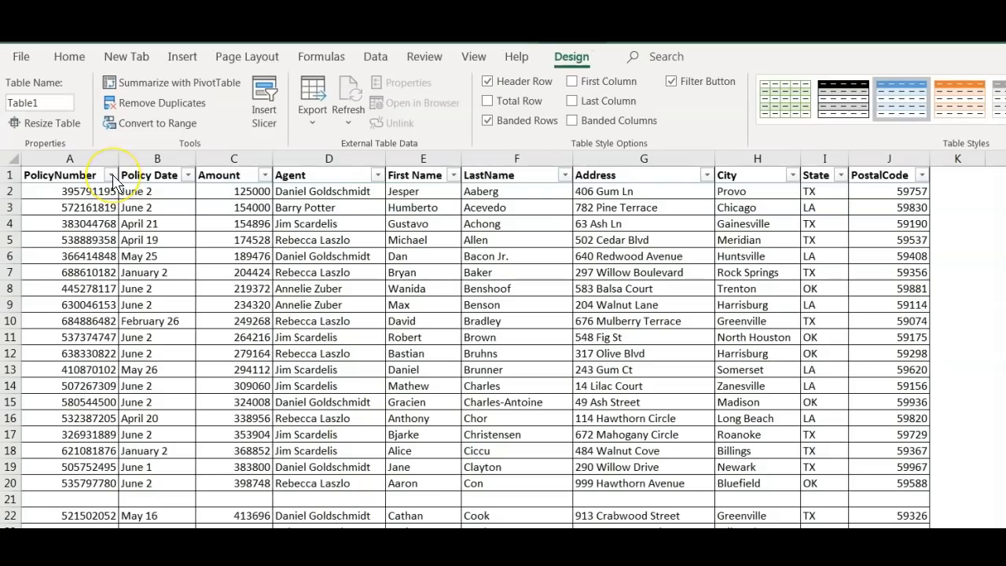
- Examine the sort and filter options of the PolicyNumber, Amount and LastName columns
{"action": "left_click", "coordinate": [111, 175]}
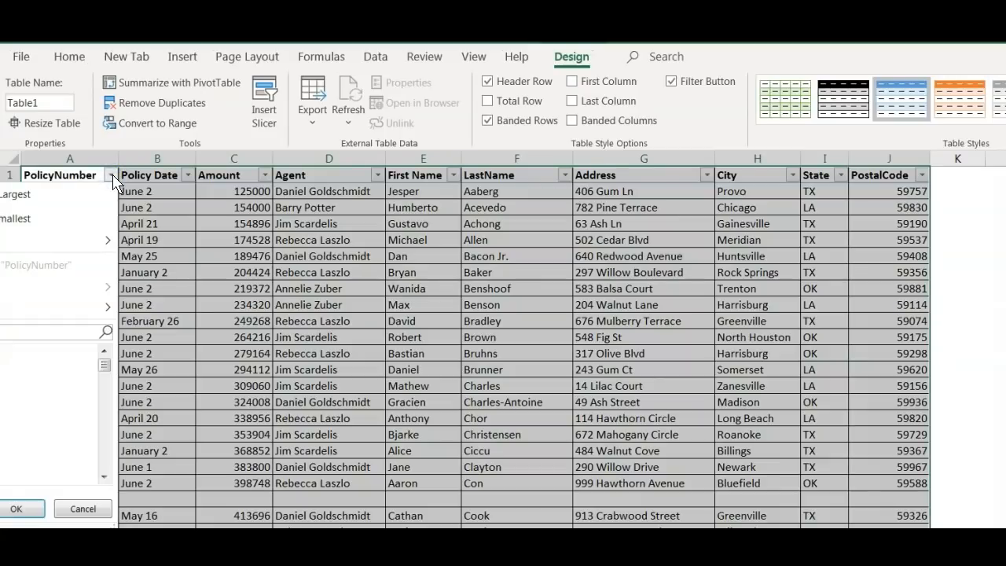
{"action": "left_click", "coordinate": [268, 173]}
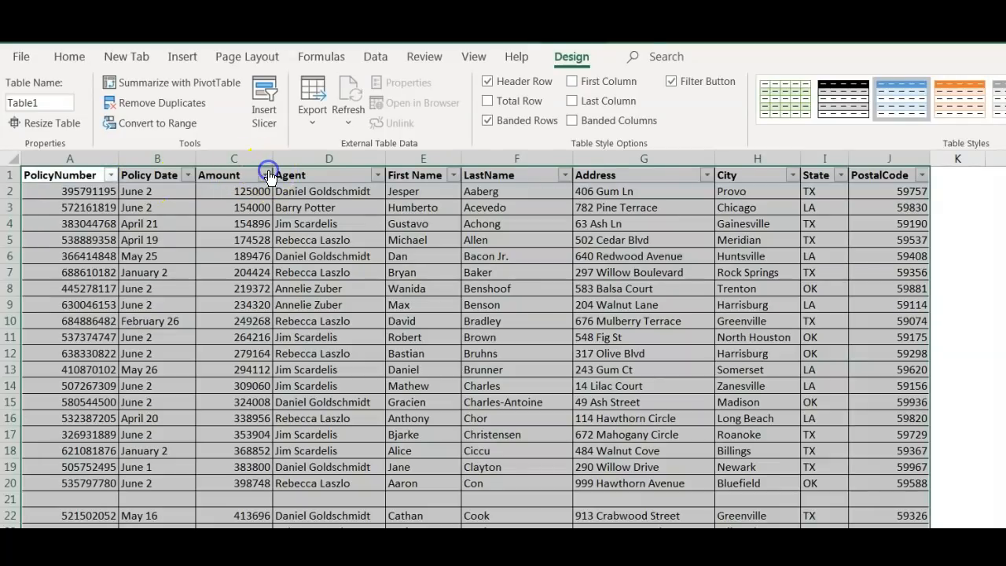
{"action": "left_click", "coordinate": [268, 174]}
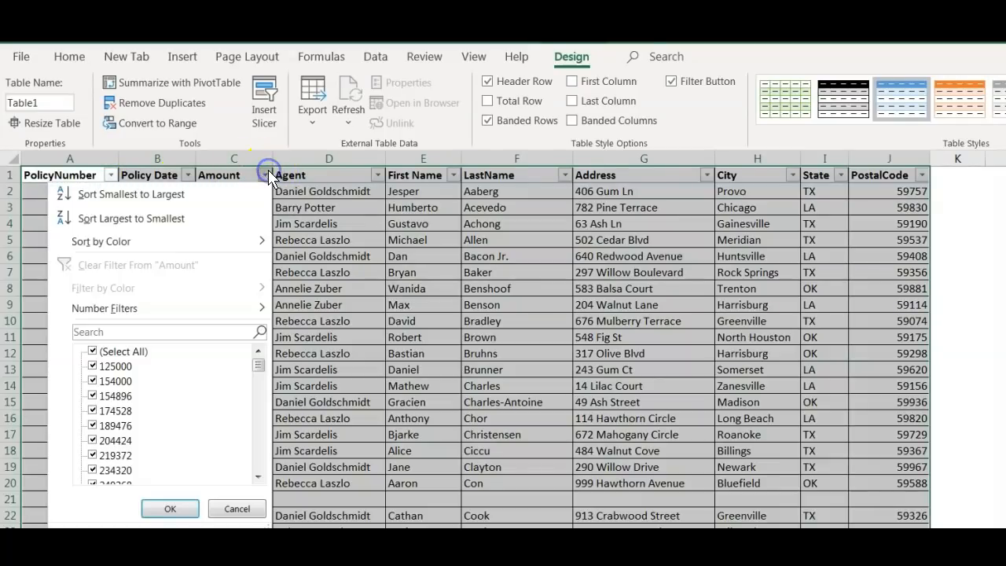
{"action": "left_click", "coordinate": [564, 177]}
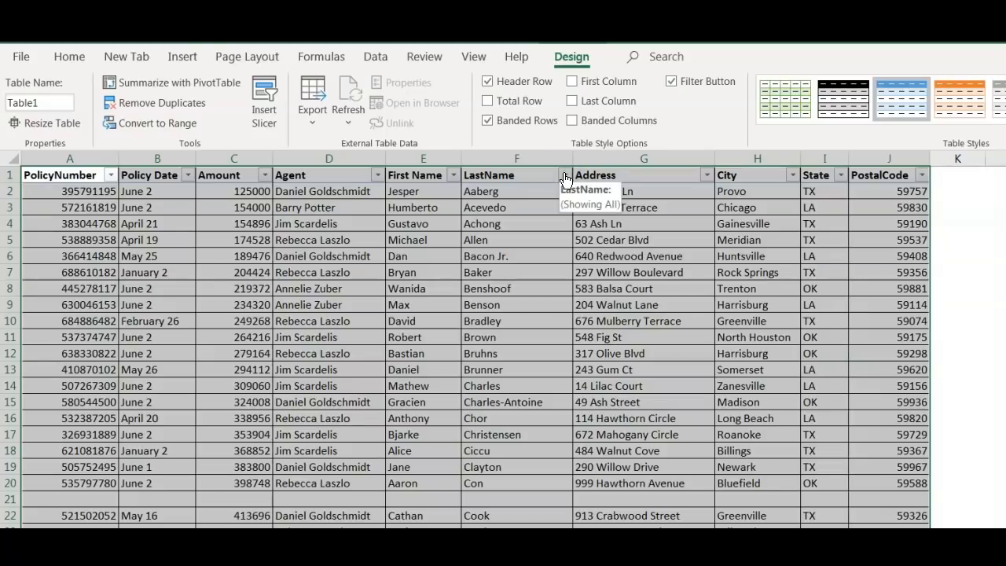
{"action": "left_click", "coordinate": [115, 176]}
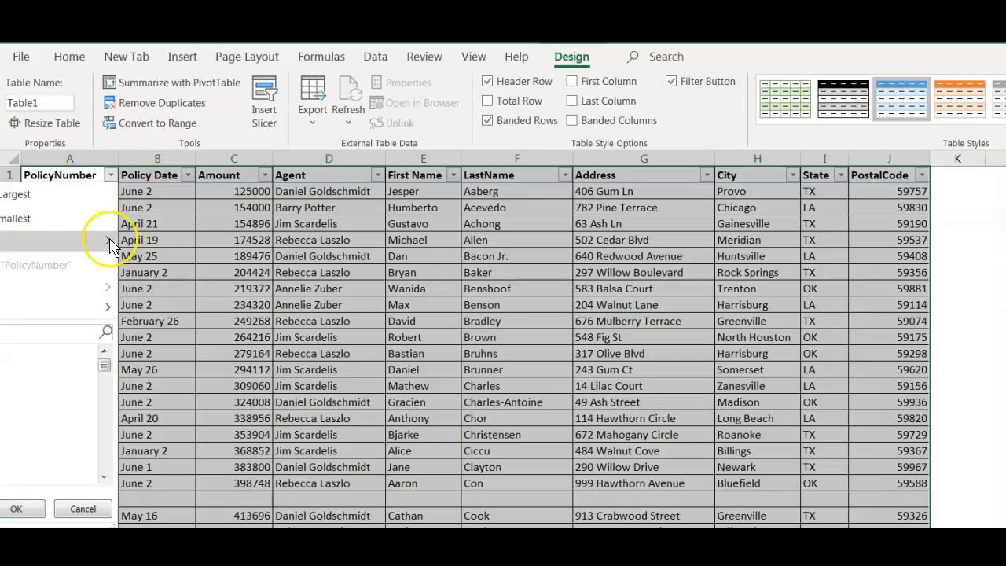
- Filter the PolicyNumber column to its empty entries by searching the filter values for "blank"
{"action": "mouse_move", "coordinate": [110, 246]}
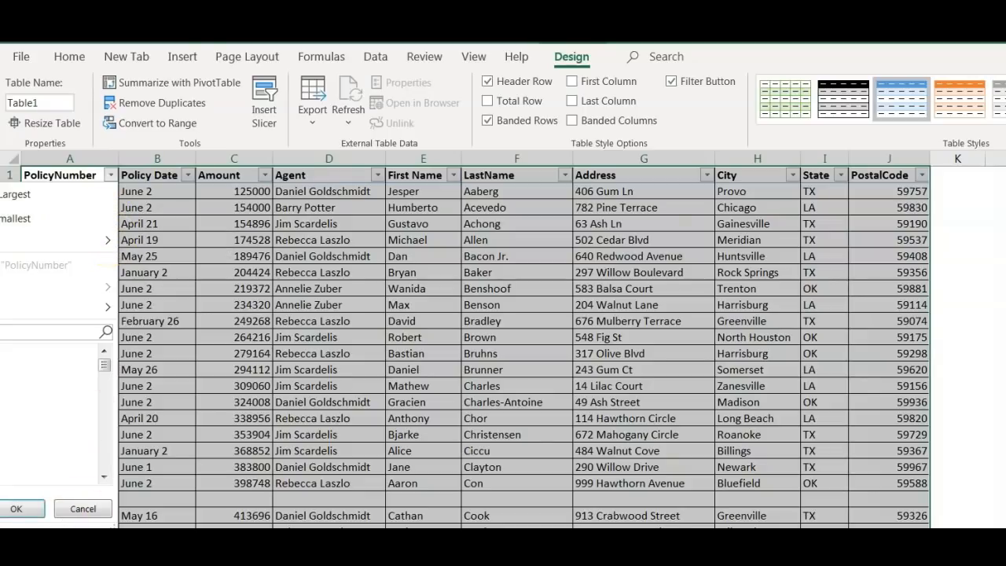
{"action": "left_click", "coordinate": [82, 509]}
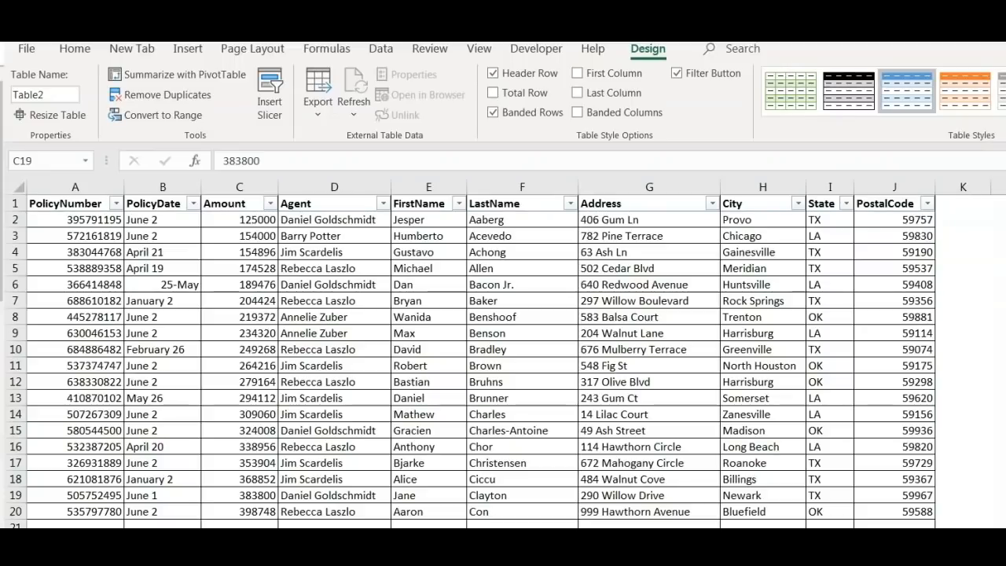
{"action": "left_click", "coordinate": [116, 203]}
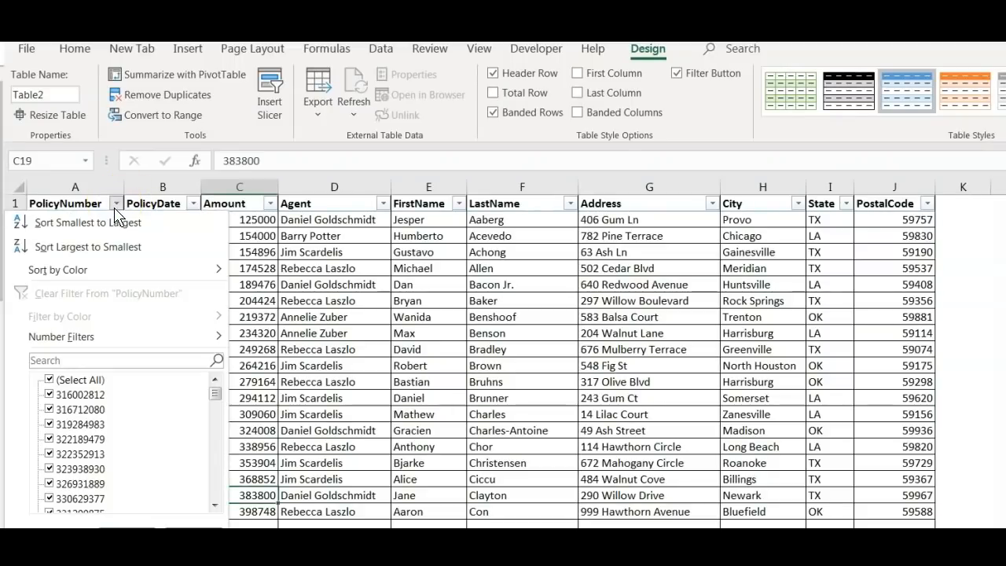
{"action": "left_click", "coordinate": [63, 359]}
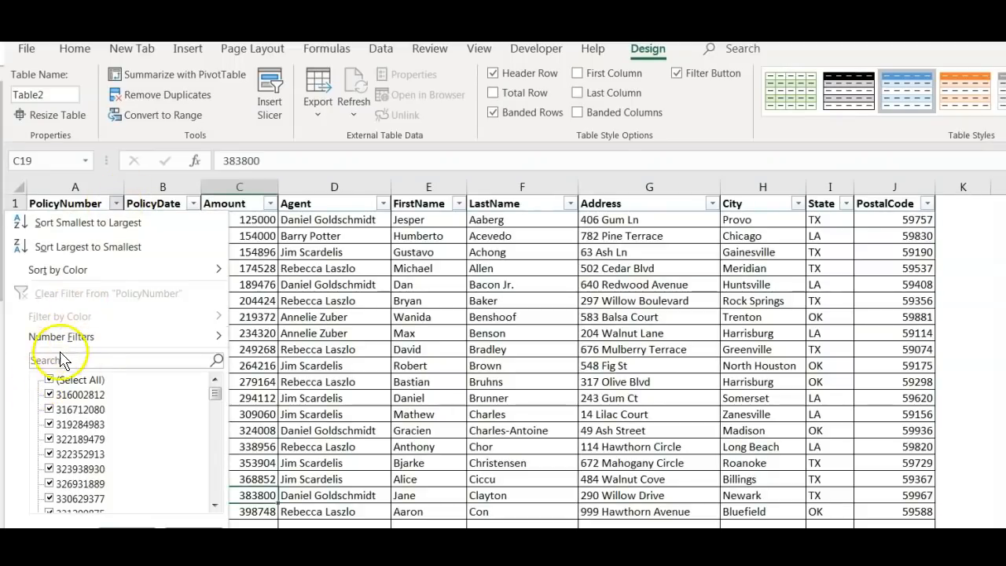
{"action": "type", "text": "b"}
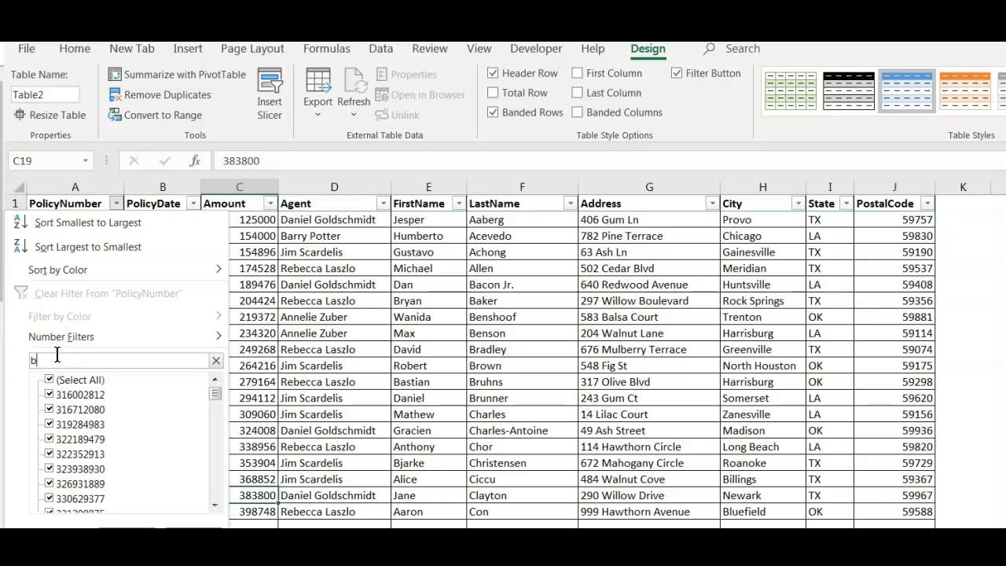
{"action": "type", "text": "lank"}
{"action": "left_click", "coordinate": [134, 525]}
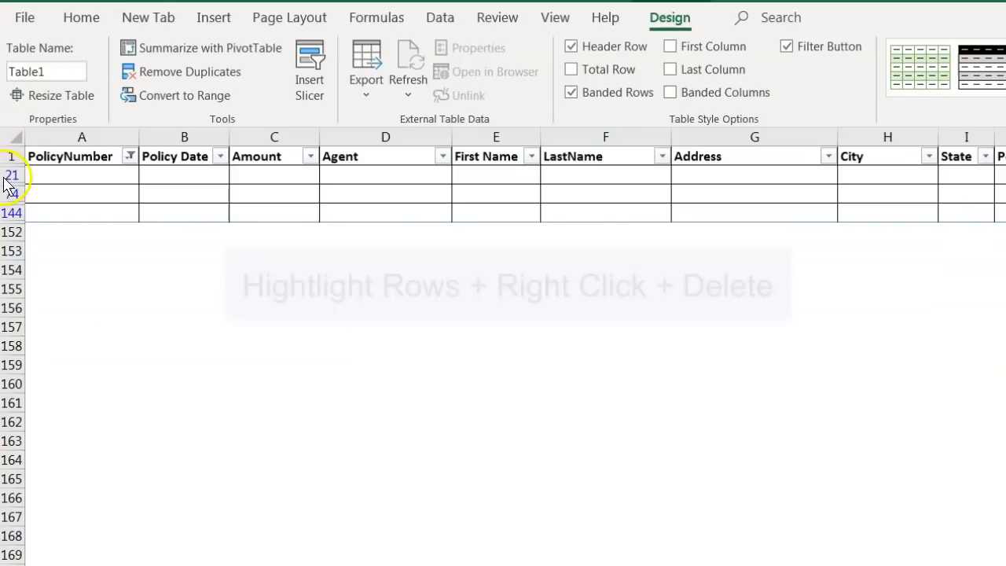
- Delete the filtered empty rows 21, 74 and 144 as entire sheet rows
{"action": "left_click", "coordinate": [12, 192]}
{"action": "left_click_drag", "start_coordinate": [14, 175], "coordinate": [17, 221]}
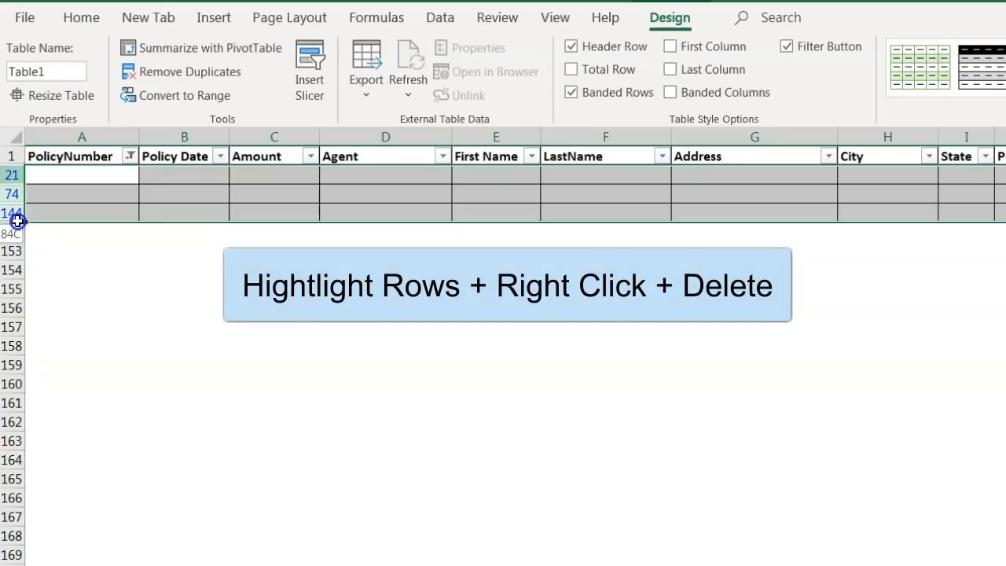
{"action": "left_click", "coordinate": [83, 17]}
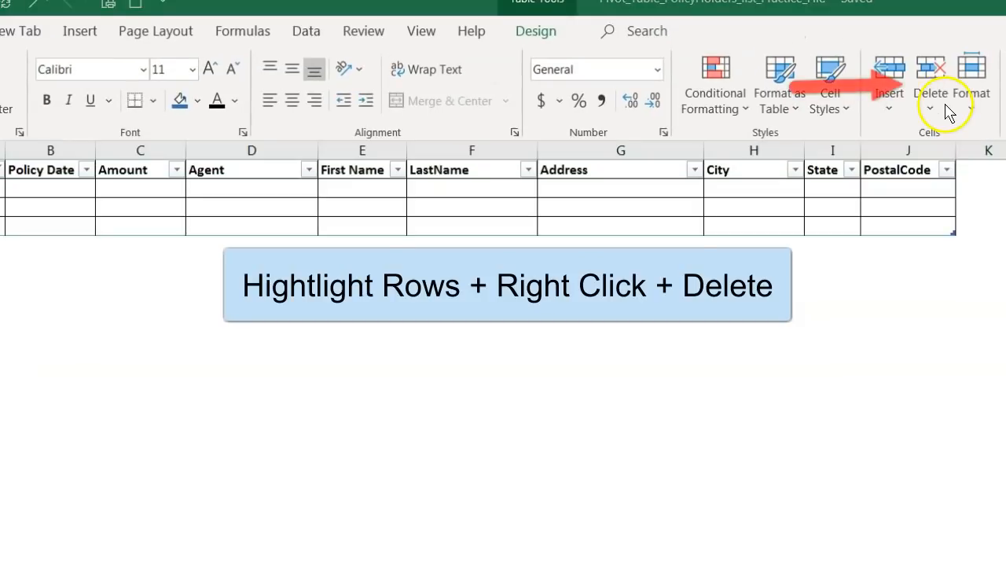
{"action": "left_click", "coordinate": [931, 99]}
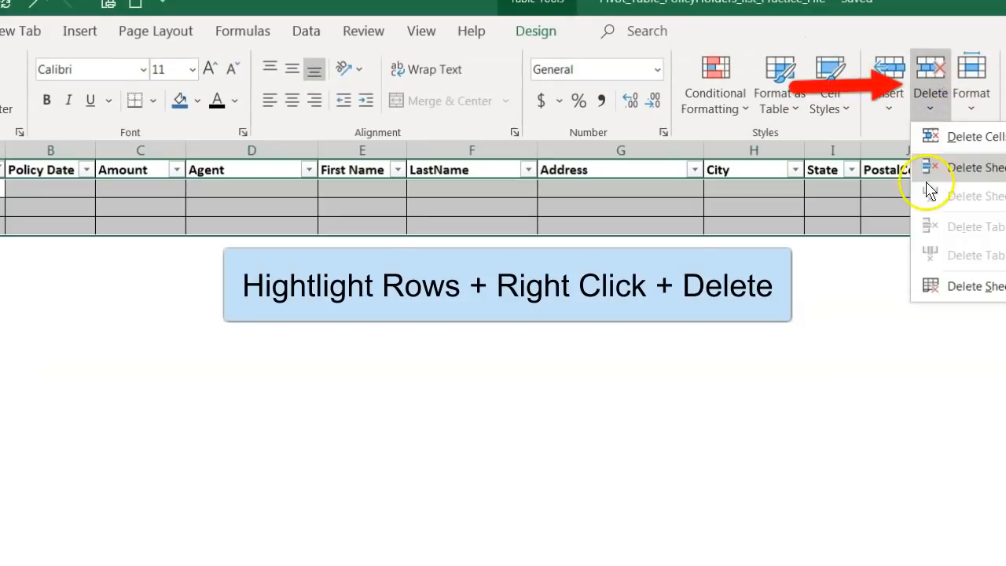
{"action": "left_click", "coordinate": [932, 191]}
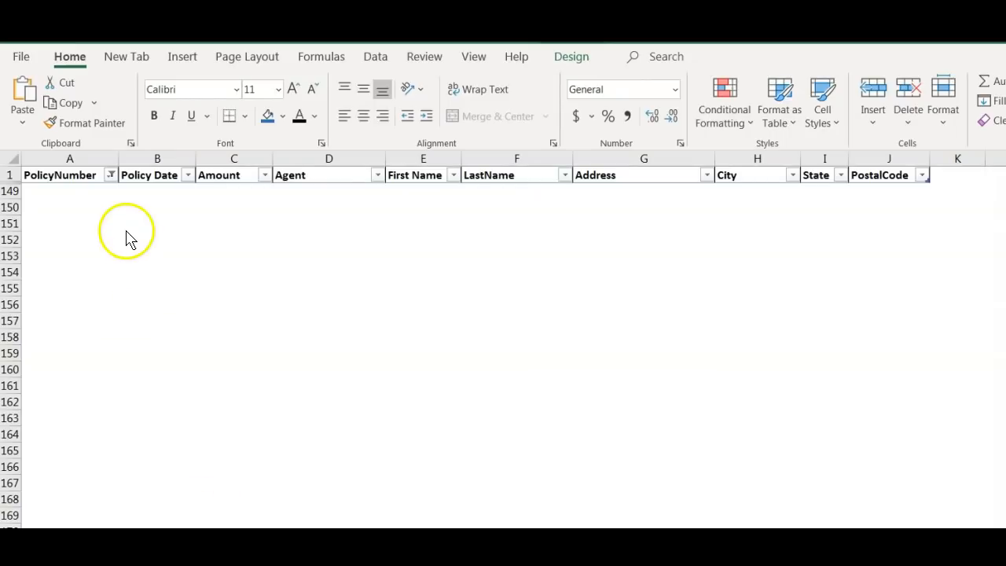
- Clear the filter from the PolicyNumber column
{"action": "left_click", "coordinate": [102, 176]}
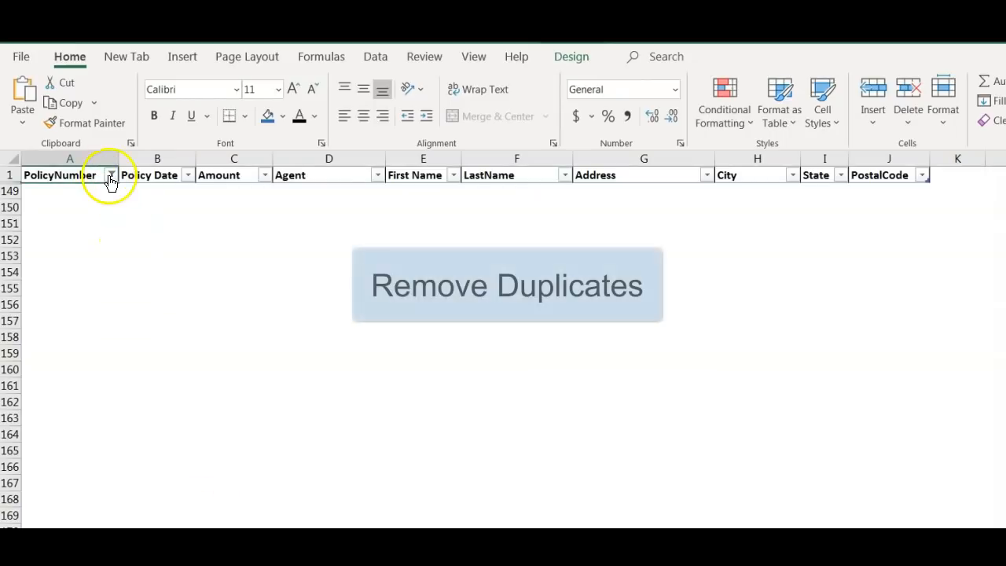
{"action": "left_click", "coordinate": [111, 175]}
{"action": "left_click", "coordinate": [74, 263]}
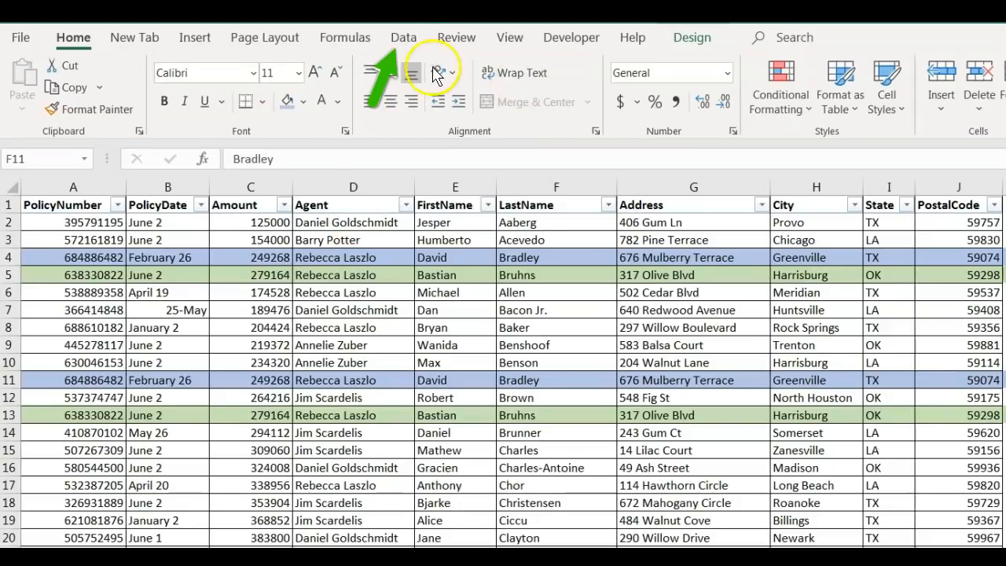
- Remove duplicate records from the table, comparing only the PolicyNumber column and keeping the headers option on
{"action": "left_click", "coordinate": [403, 38]}
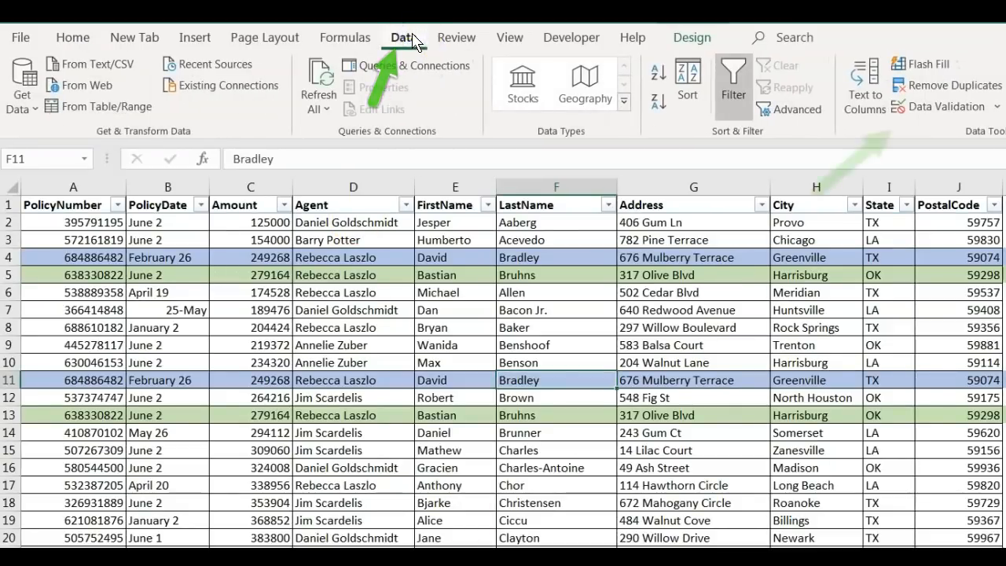
{"action": "left_click", "coordinate": [942, 85]}
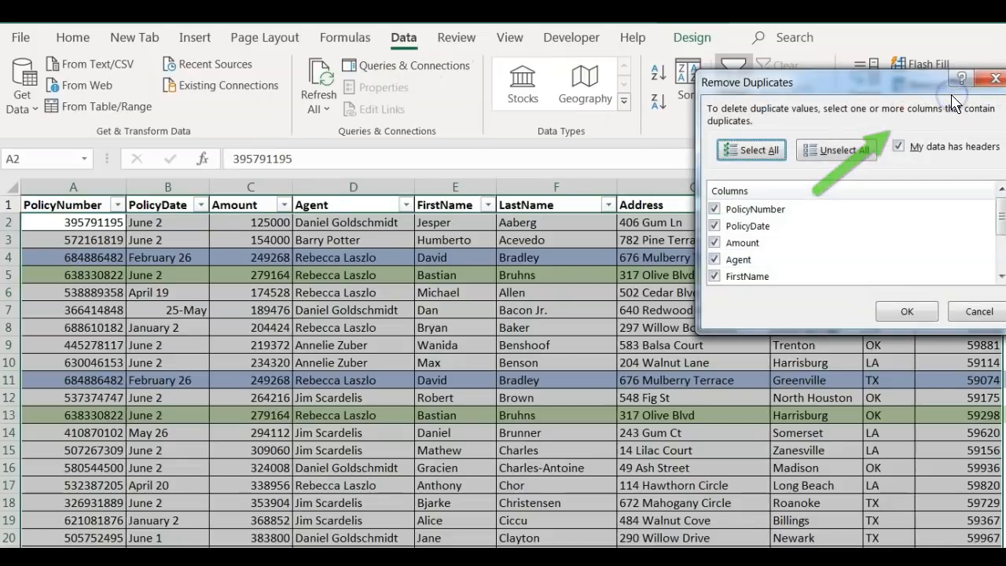
{"action": "left_click", "coordinate": [845, 151]}
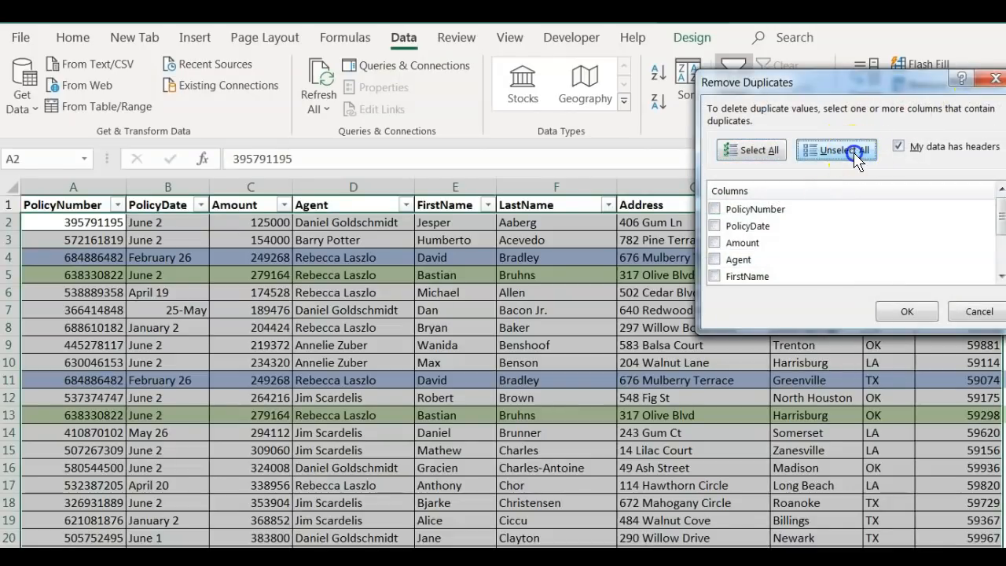
{"action": "left_click", "coordinate": [752, 211]}
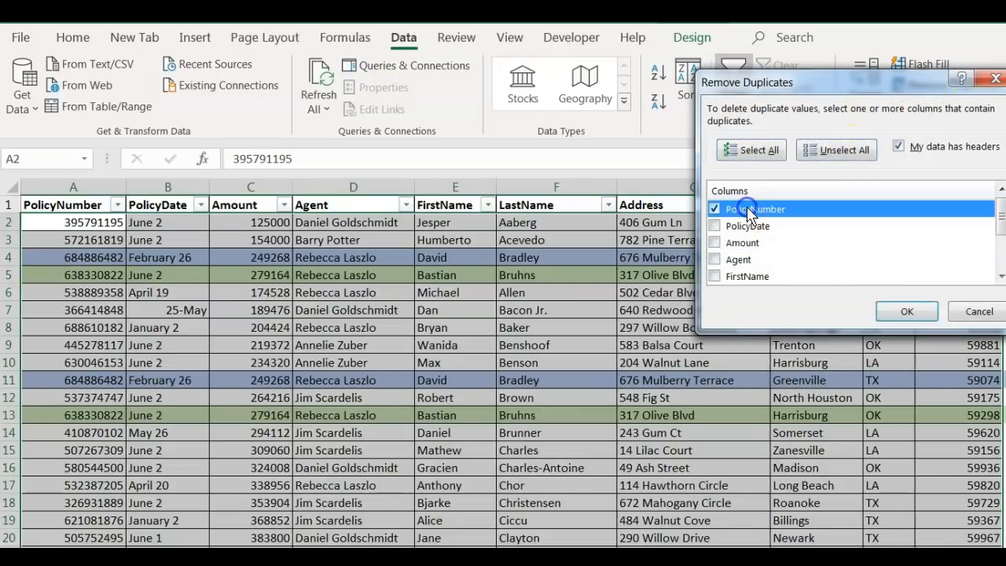
{"action": "left_click", "coordinate": [904, 311]}
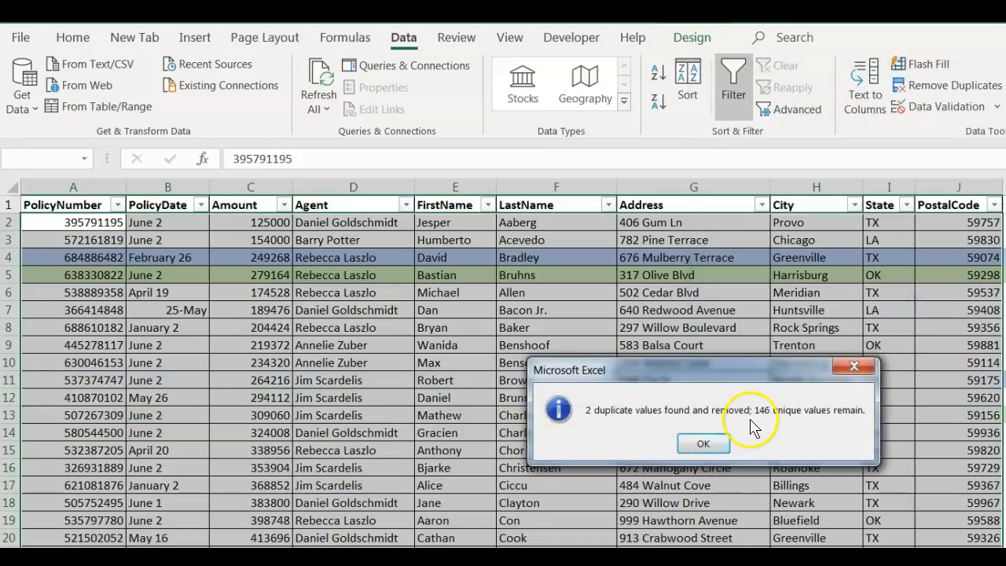
{"action": "left_click", "coordinate": [704, 444]}
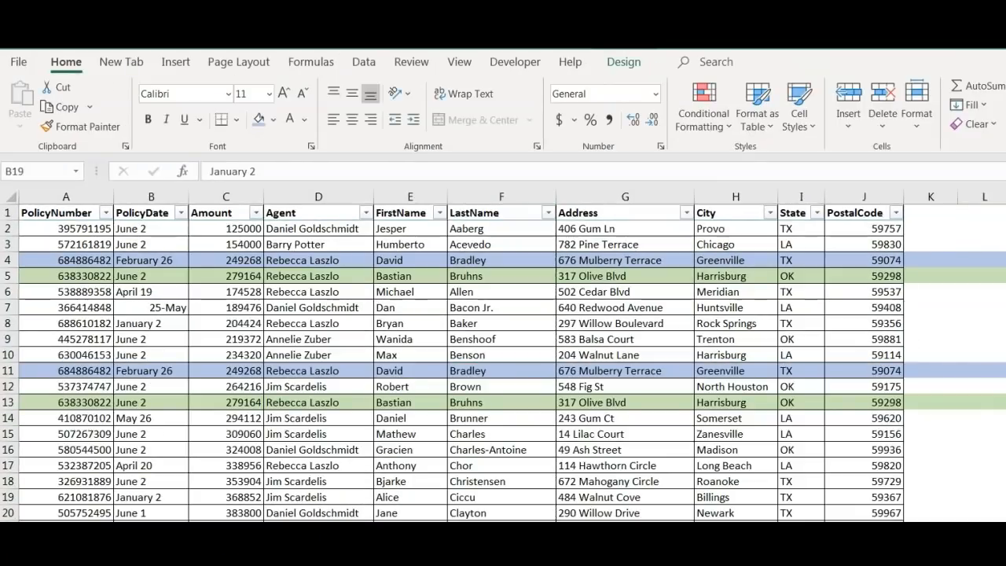
- Highlight duplicate values in the PolicyNumber column with Light Red Fill with Dark Red Text using conditional formatting
{"action": "left_click", "coordinate": [86, 190]}
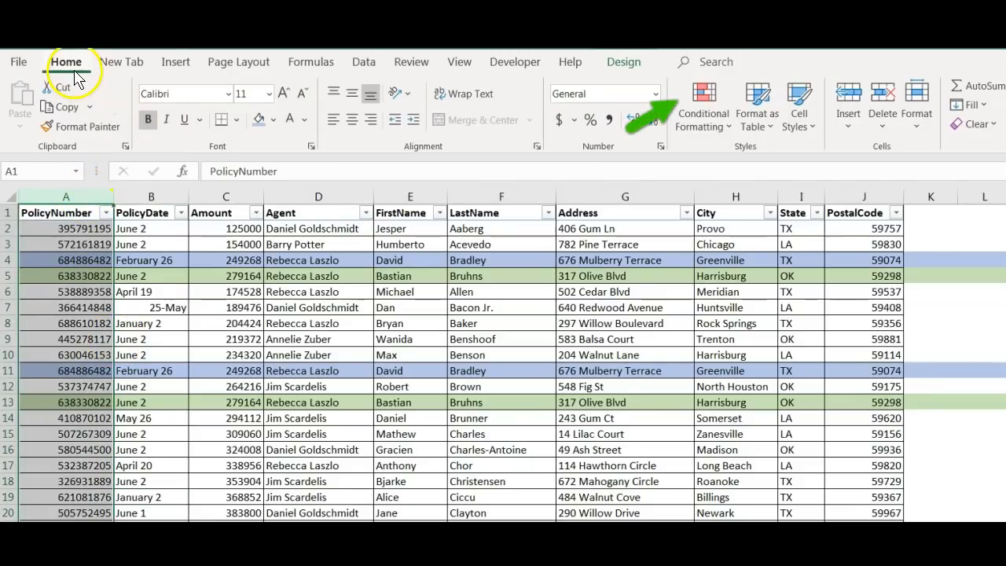
{"action": "left_click", "coordinate": [676, 107]}
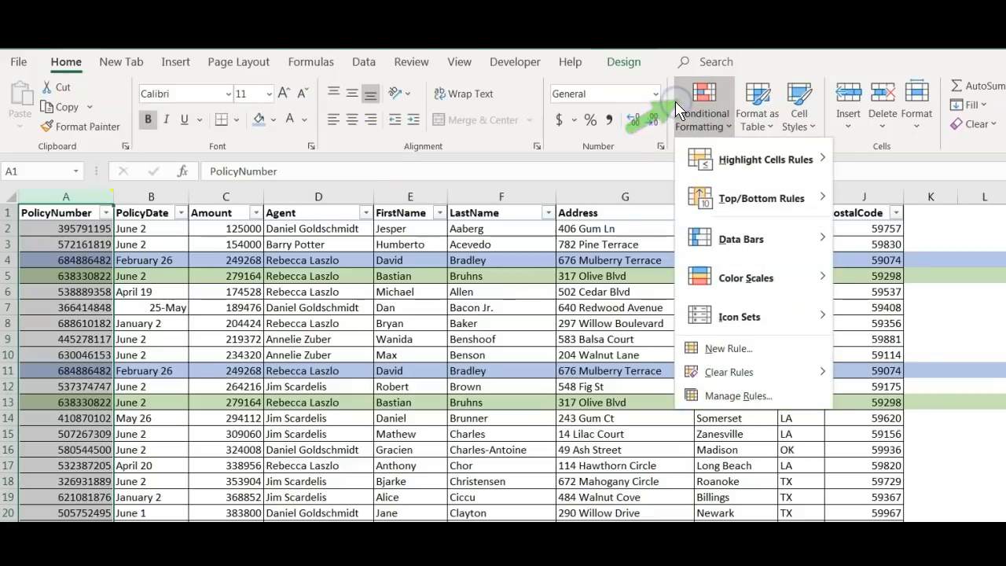
{"action": "left_click", "coordinate": [721, 174]}
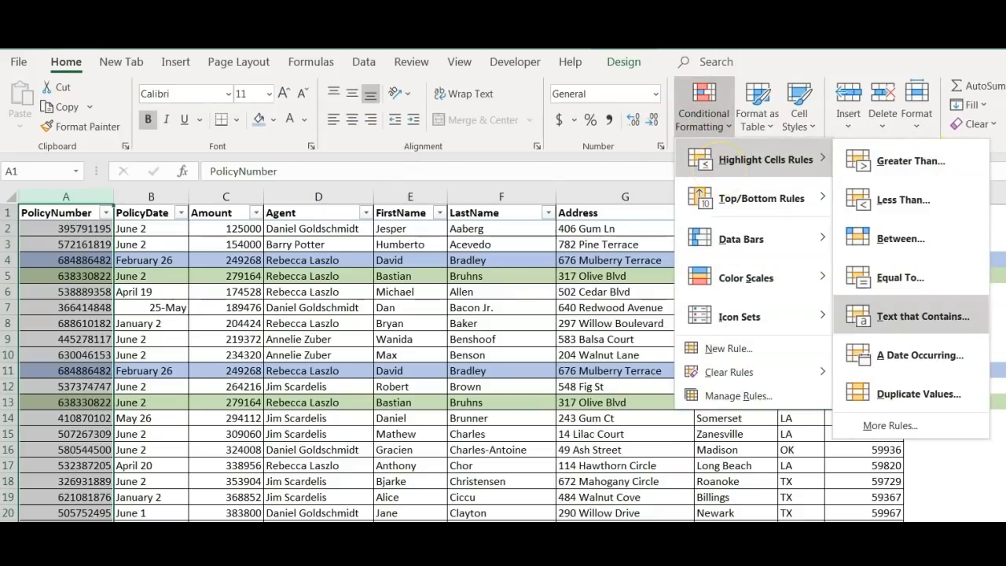
{"action": "left_click", "coordinate": [856, 395]}
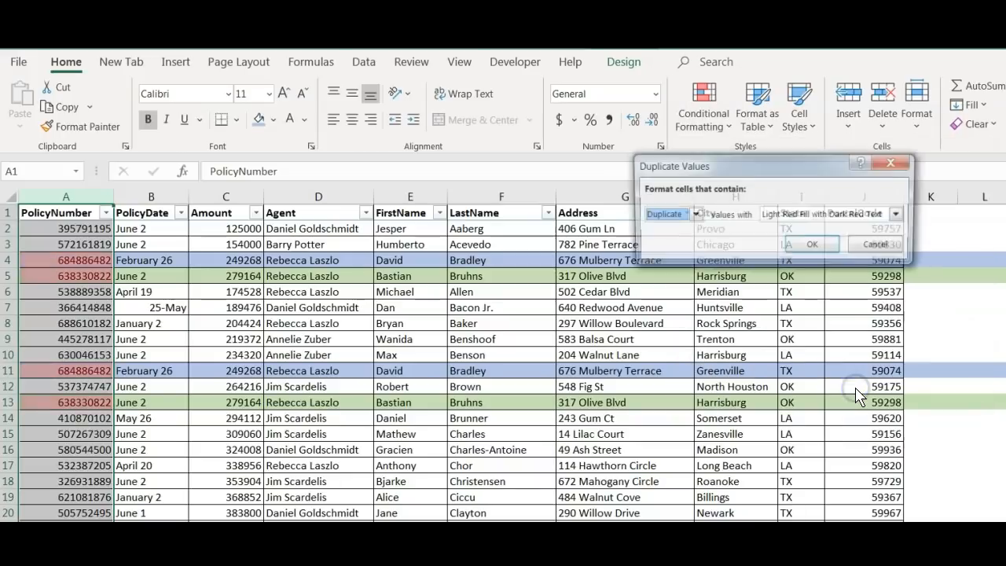
{"action": "left_click", "coordinate": [810, 250]}
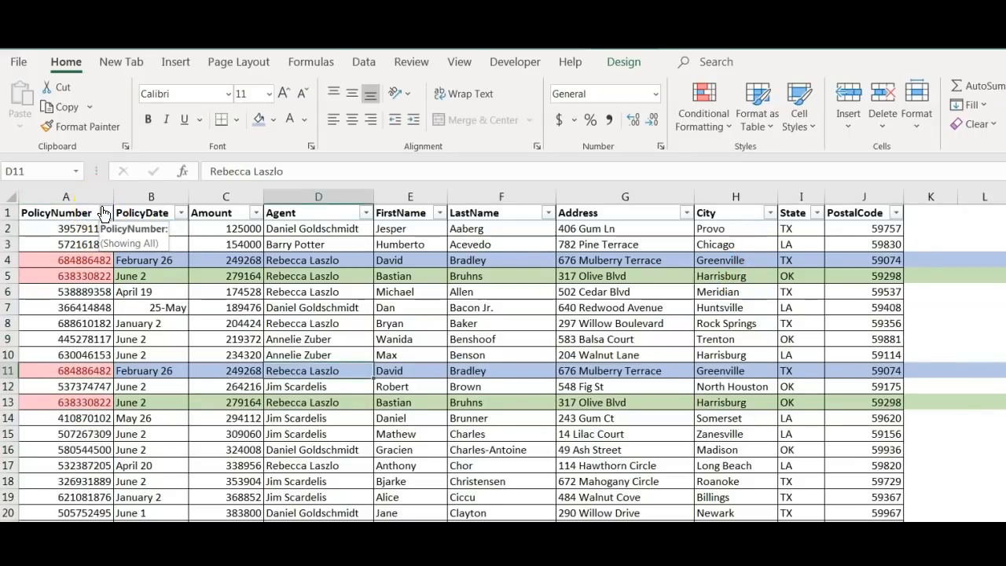
- Sort the table by the light red cell color in the PolicyNumber column
{"action": "left_click", "coordinate": [105, 213]}
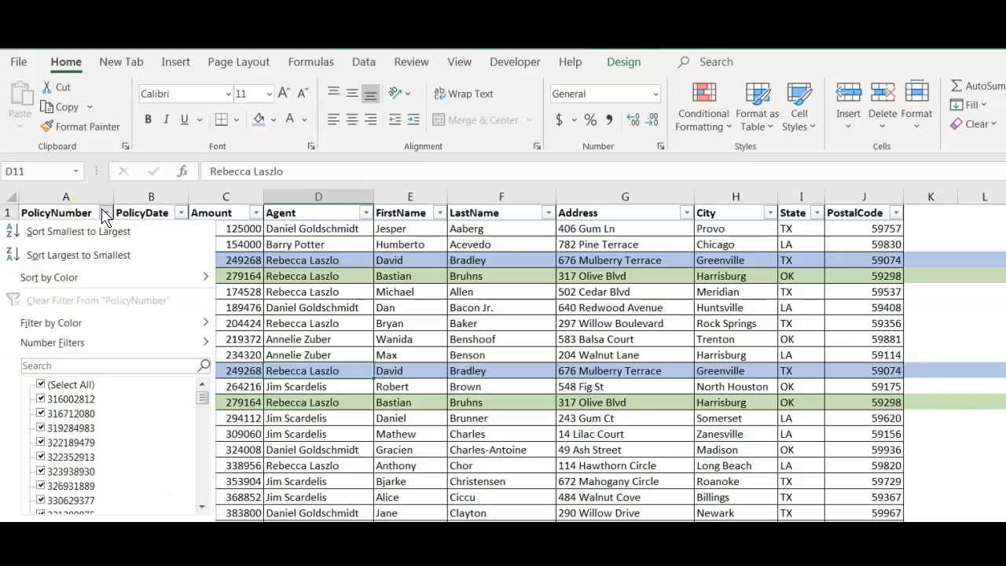
{"action": "mouse_move", "coordinate": [101, 277]}
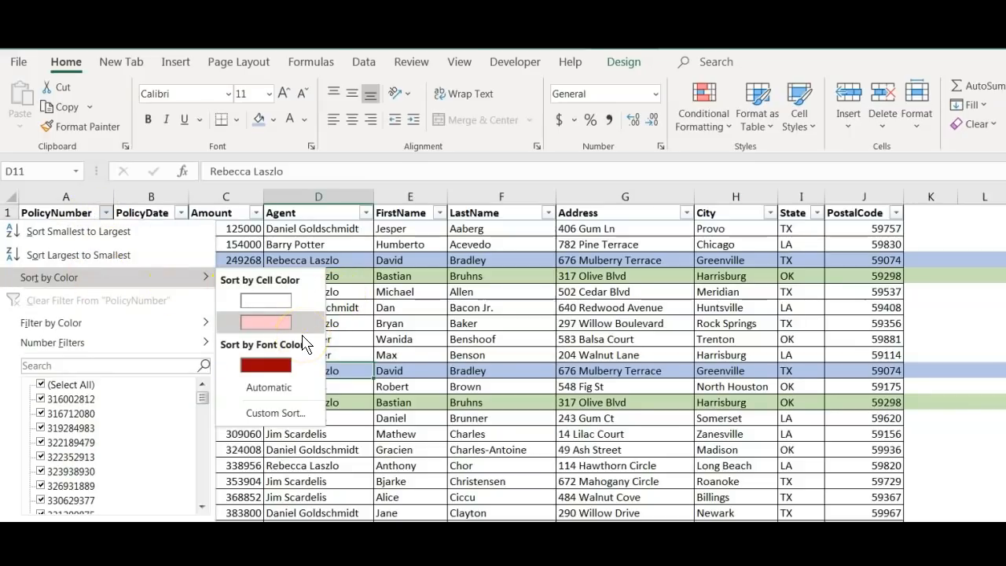
{"action": "left_click", "coordinate": [302, 324]}
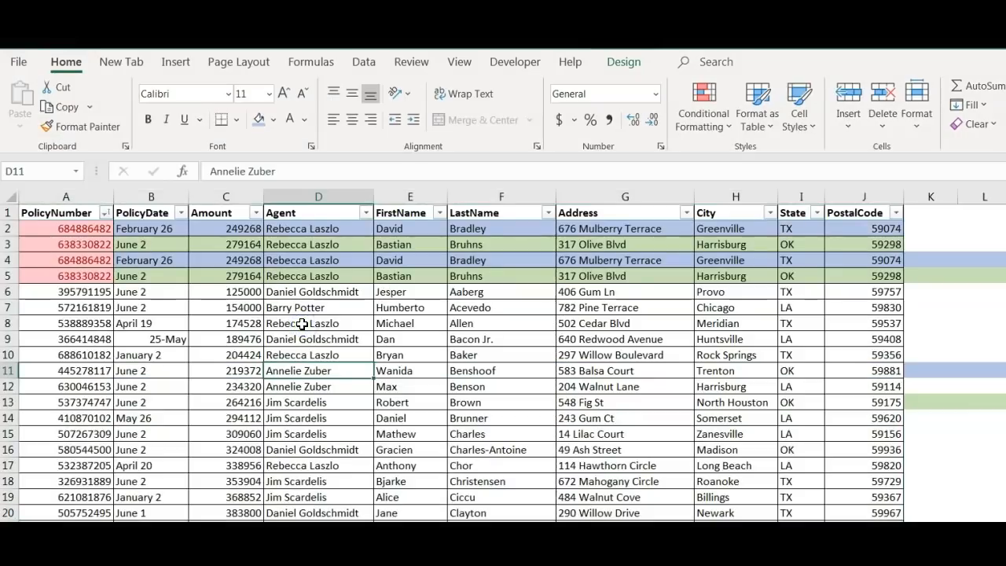
- Delete sheet rows 2 and 3, the first copy of each highlighted duplicate policy record
{"action": "left_click", "coordinate": [13, 229]}
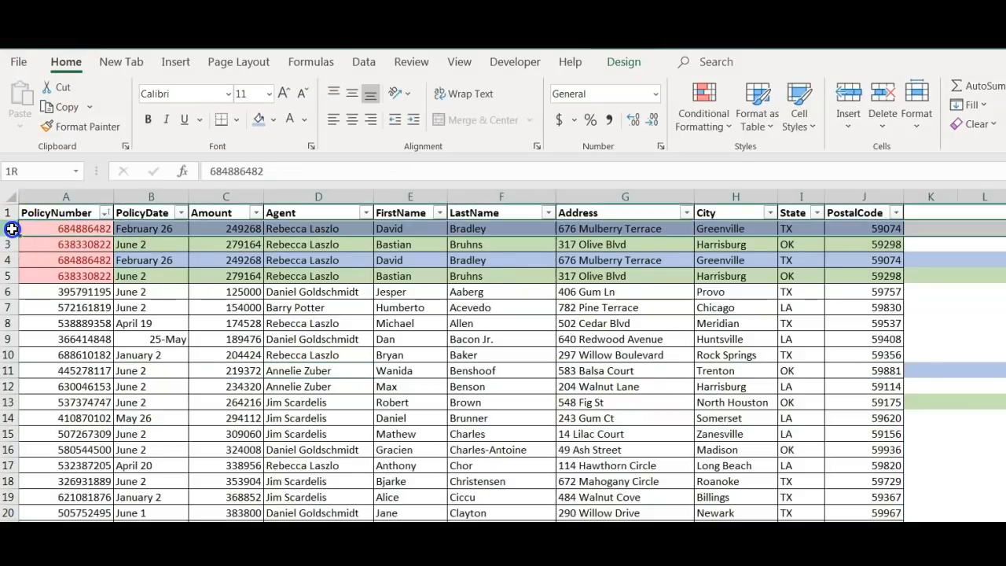
{"action": "left_click_drag", "start_coordinate": [13, 229], "coordinate": [12, 244]}
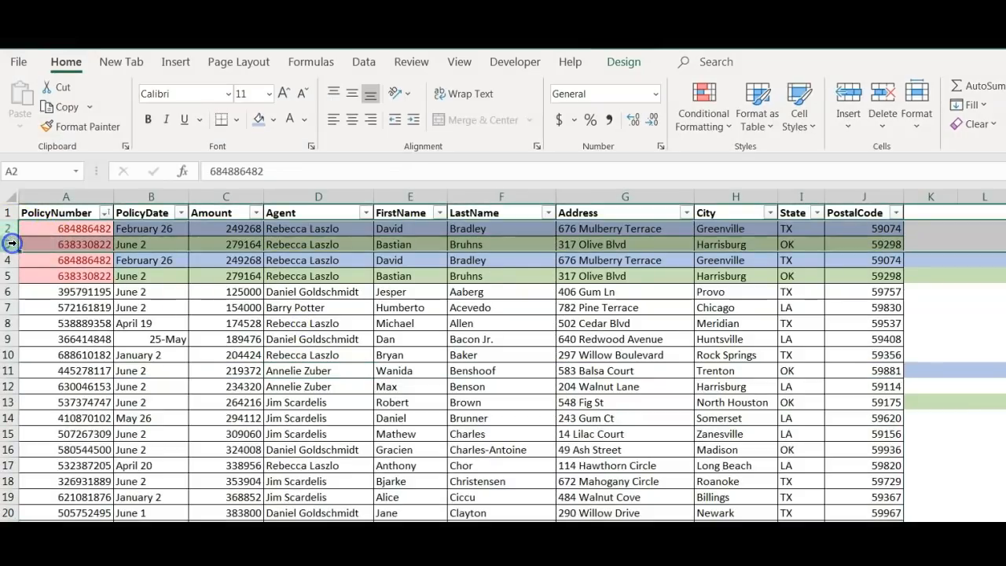
{"action": "right_click", "coordinate": [13, 244]}
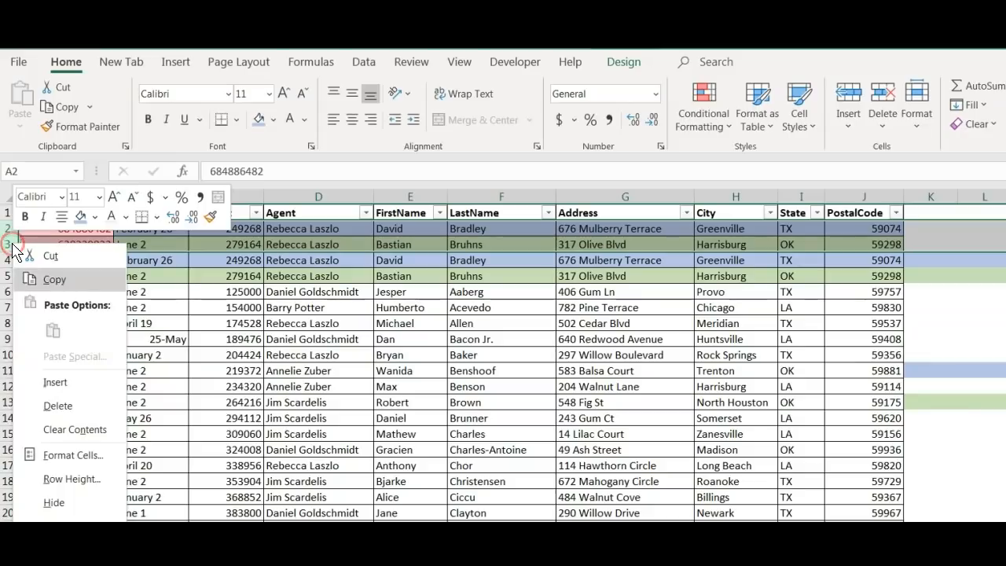
{"action": "left_click", "coordinate": [52, 406]}
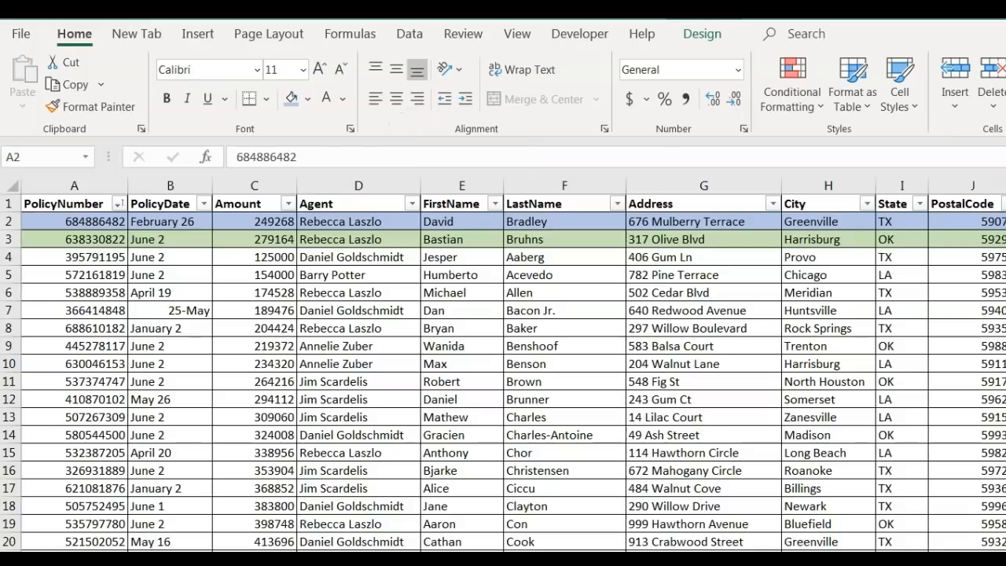
- Set the fill color of the whole sheet to white and return to the first data cell, A2
{"action": "left_click", "coordinate": [14, 186]}
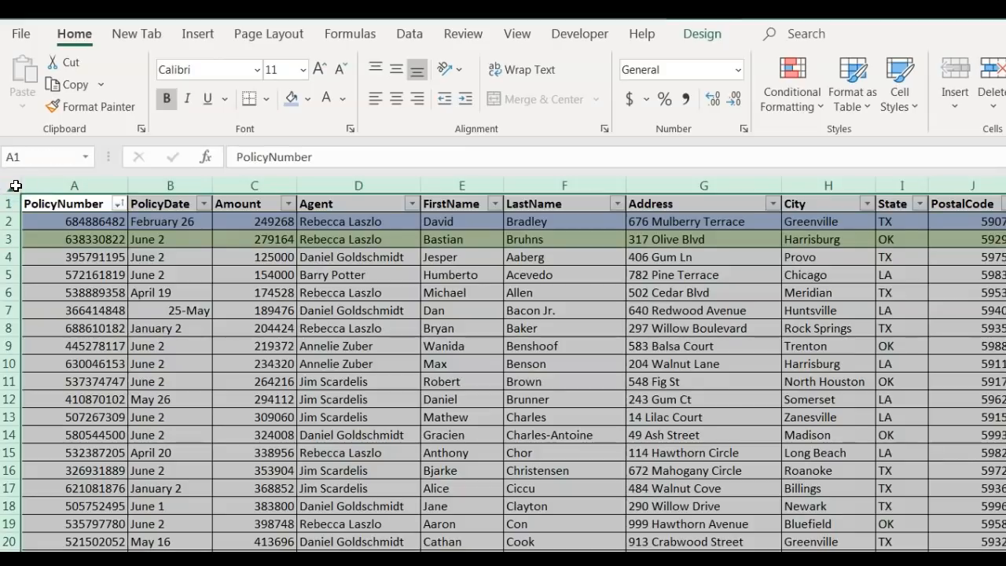
{"action": "left_click", "coordinate": [309, 100]}
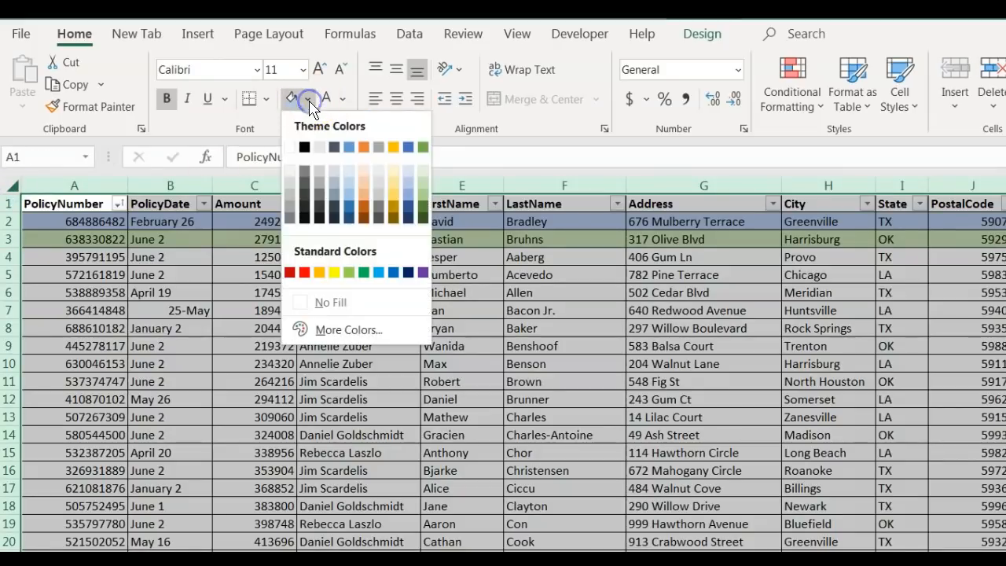
{"action": "left_click", "coordinate": [290, 144]}
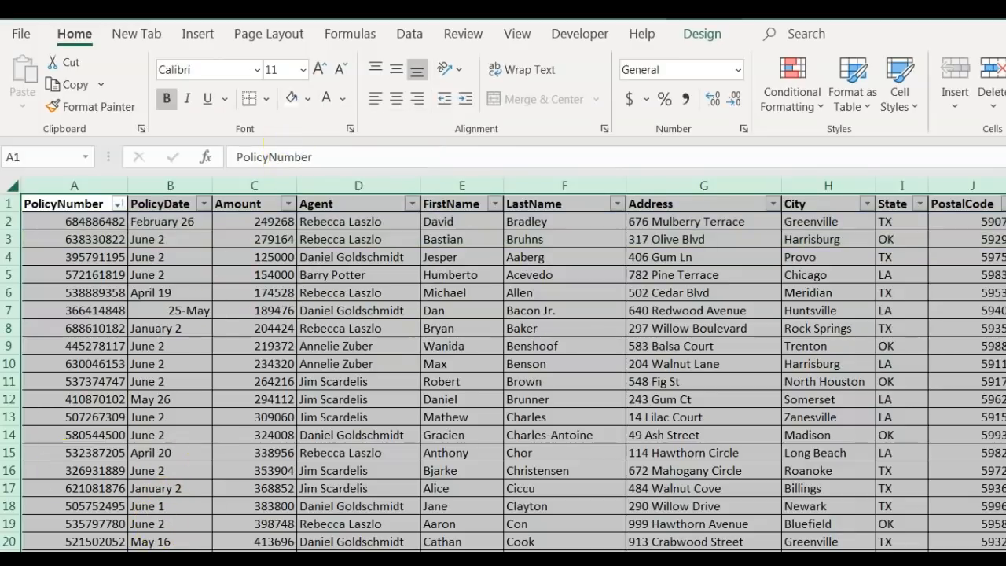
{"action": "left_click", "coordinate": [83, 506]}
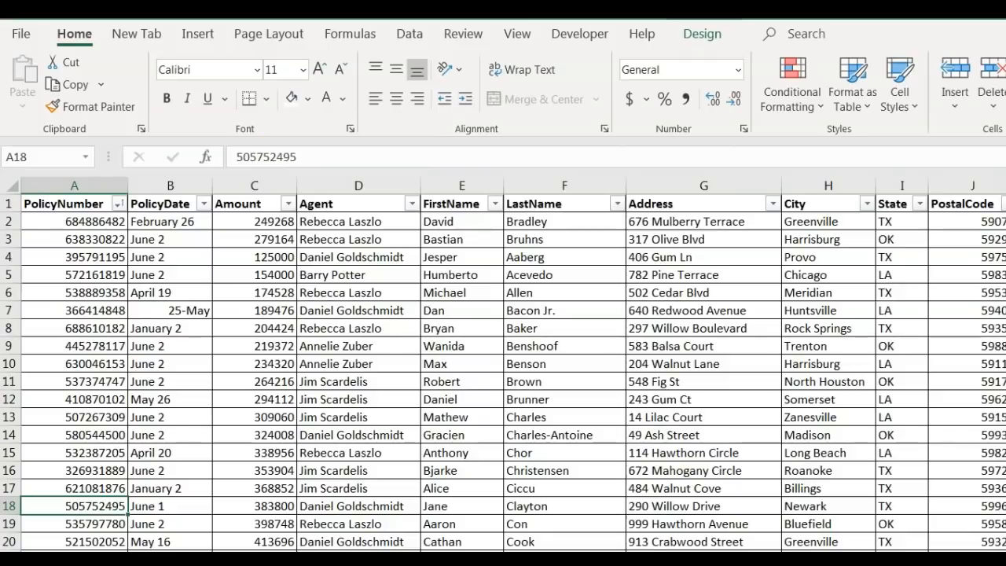
{"action": "key", "text": "ctrl+Home"}
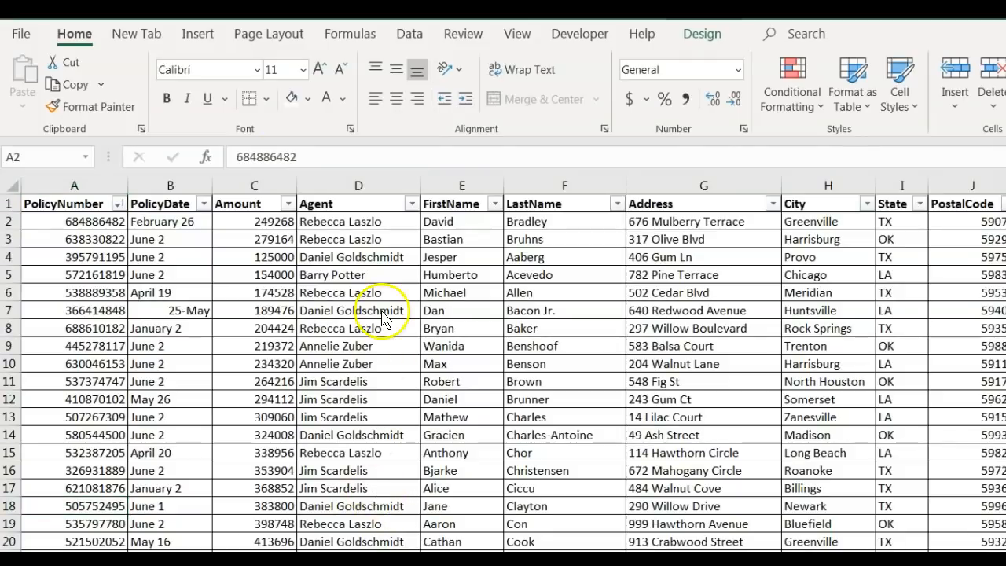
- Filter the LastName column for a specific customer surname
{"action": "left_click", "coordinate": [617, 205]}
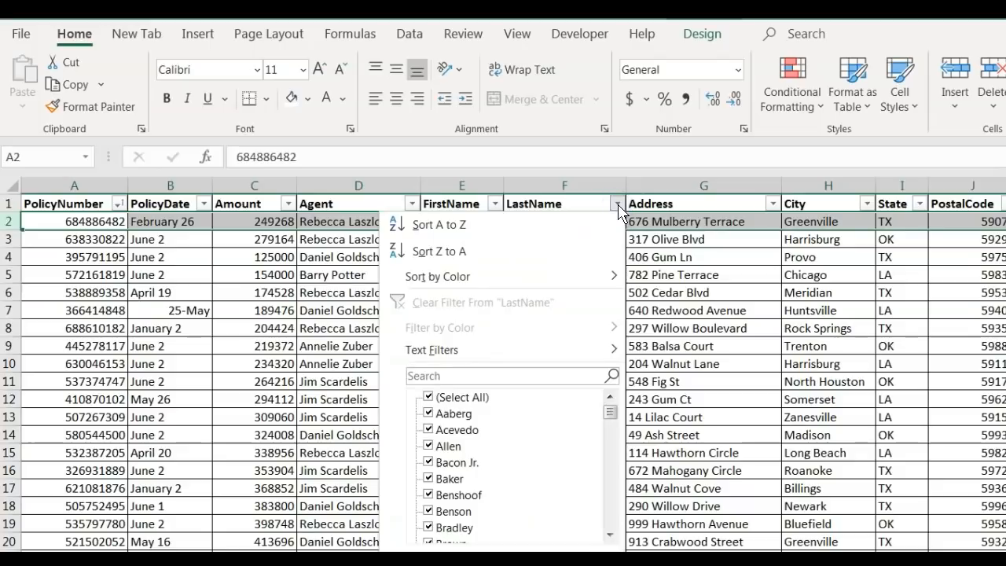
{"action": "left_click", "coordinate": [492, 376]}
{"action": "type", "text": "cook"}
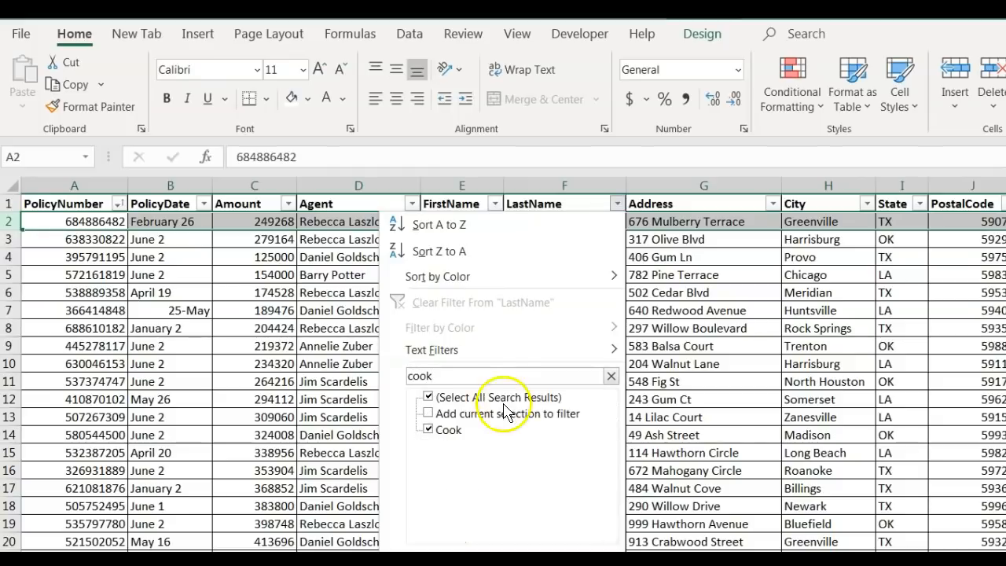
{"action": "key", "text": "Return"}
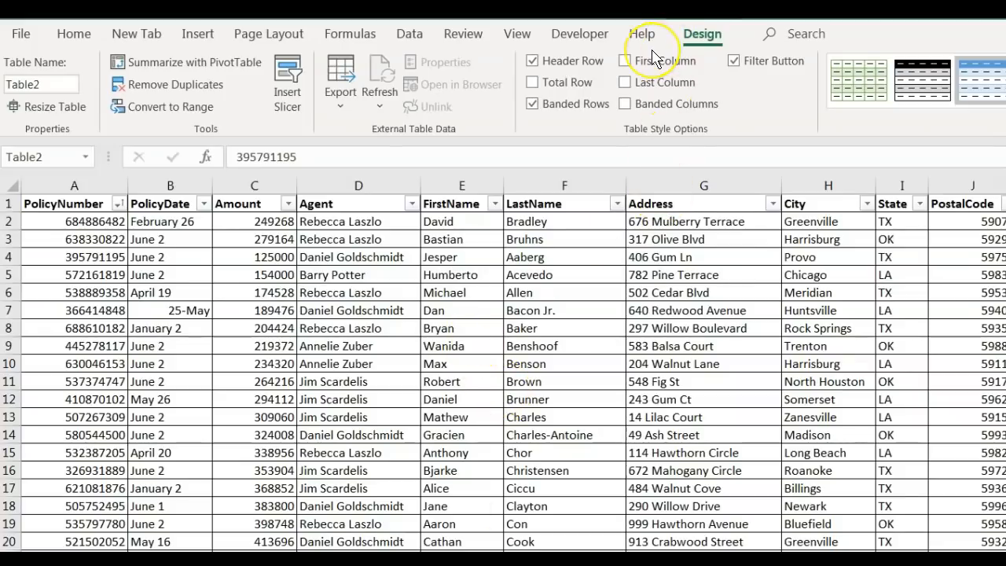
- Create a PivotTable from Table2 on a new worksheet
{"action": "left_click", "coordinate": [340, 78]}
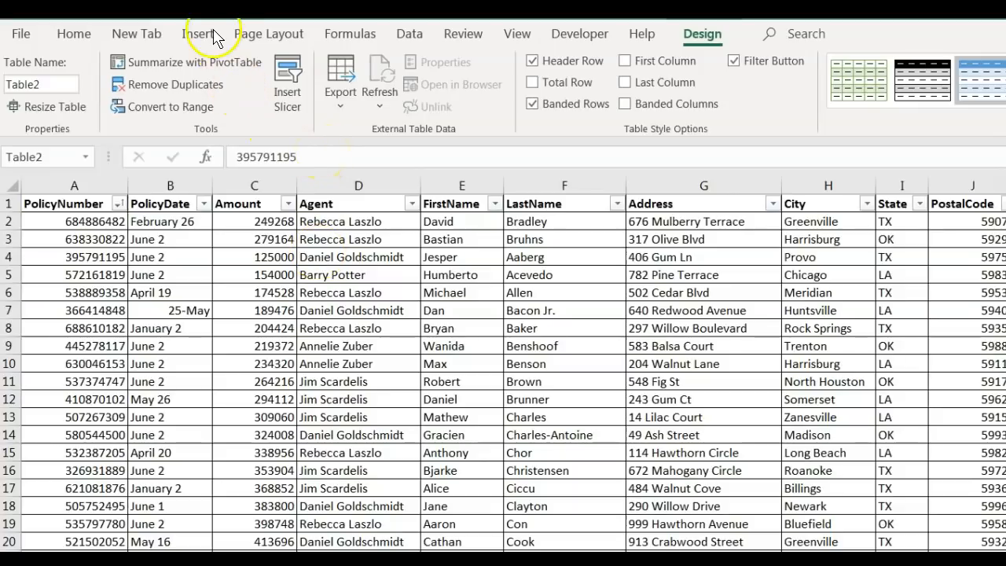
{"action": "key", "text": "ctrl+a"}
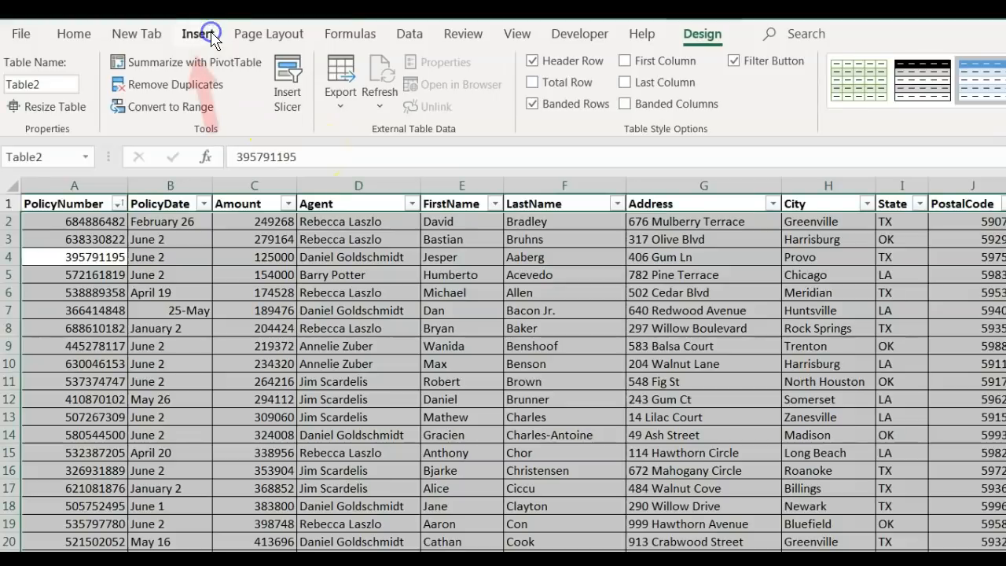
{"action": "left_click", "coordinate": [202, 253]}
{"action": "left_click", "coordinate": [212, 39]}
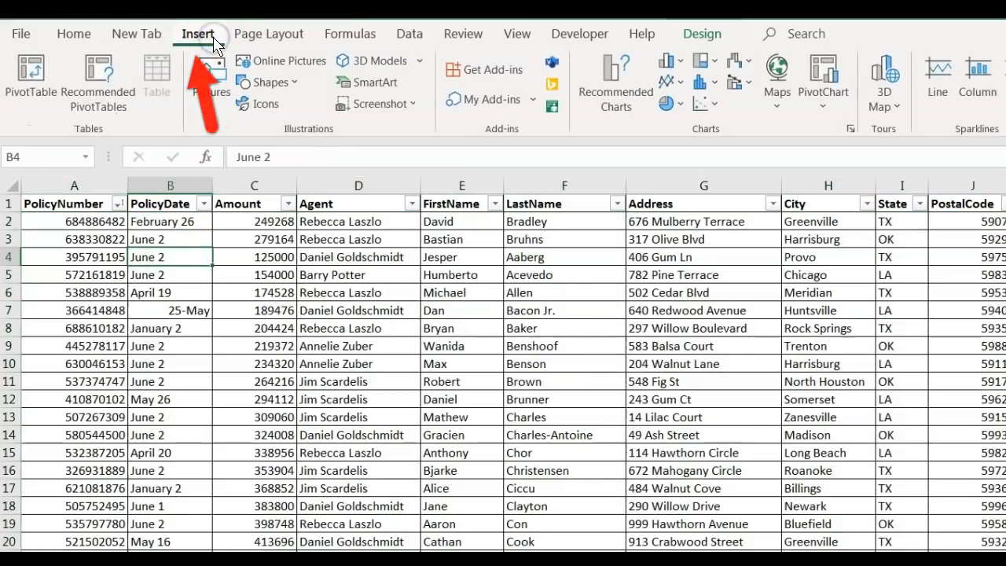
{"action": "left_click", "coordinate": [32, 78]}
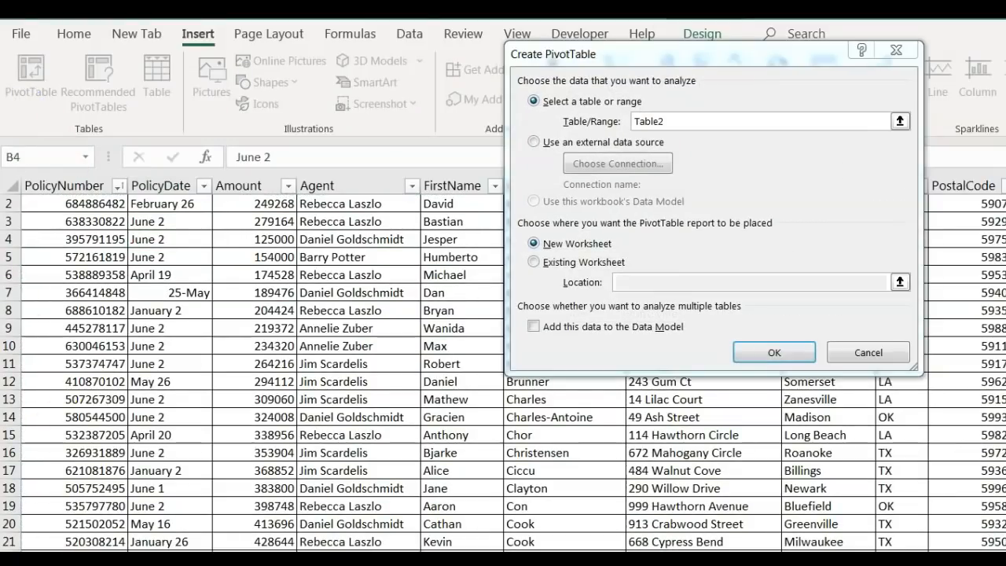
{"action": "left_click", "coordinate": [547, 263]}
{"action": "left_click", "coordinate": [535, 242]}
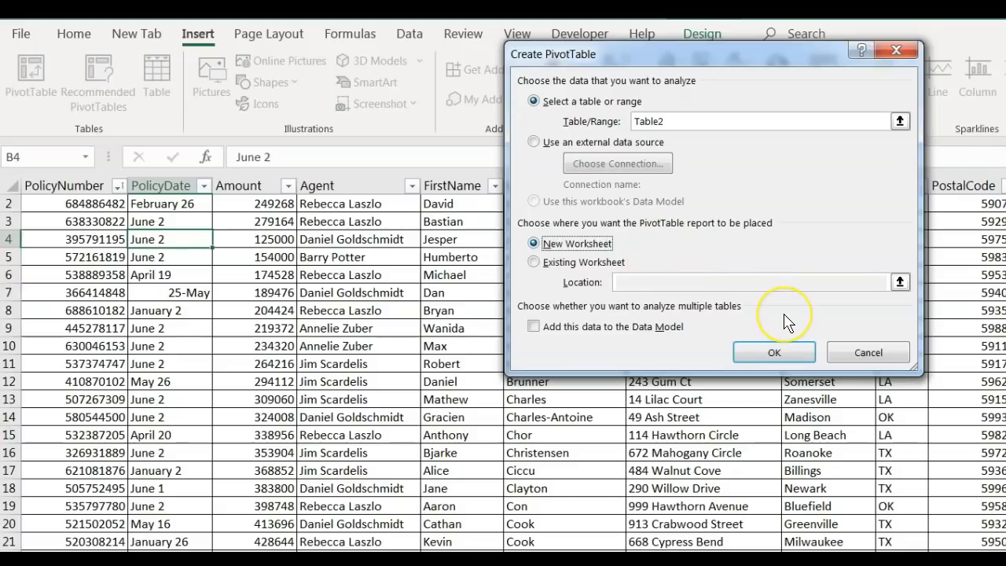
{"action": "left_click", "coordinate": [786, 355]}
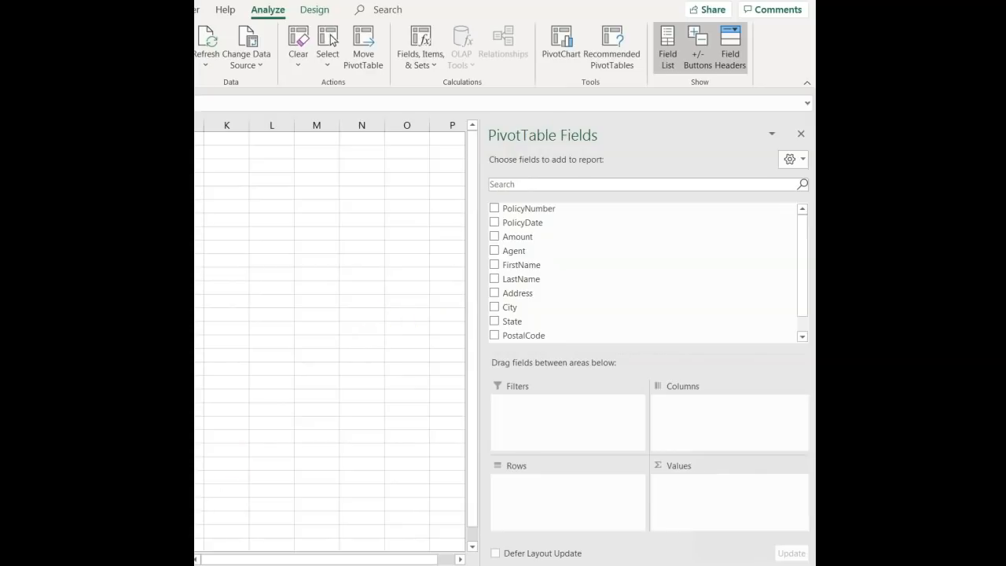
- Build the PivotTable with State as the row field and the sum of Amount as its values
{"action": "left_click", "coordinate": [496, 210]}
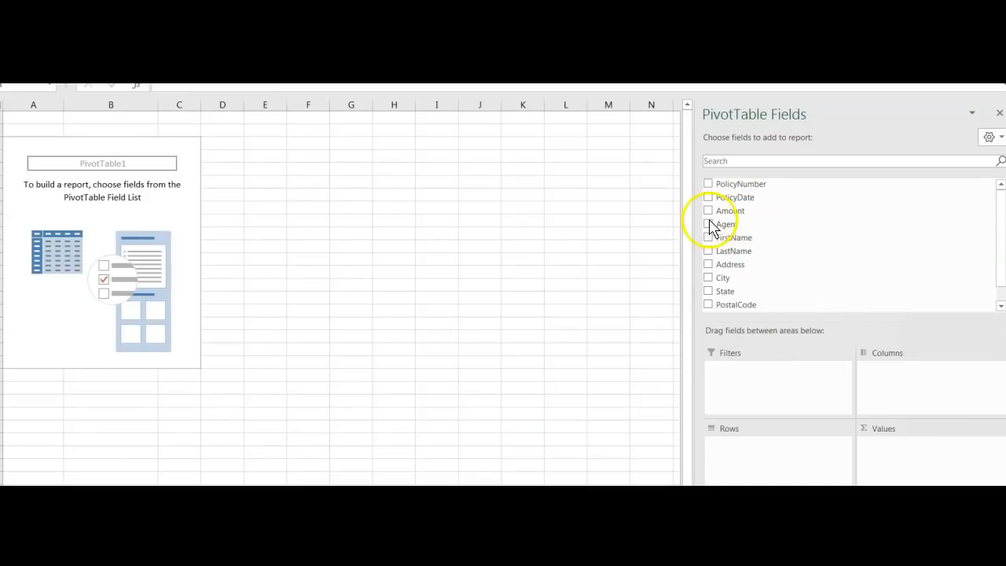
{"action": "left_click", "coordinate": [710, 293]}
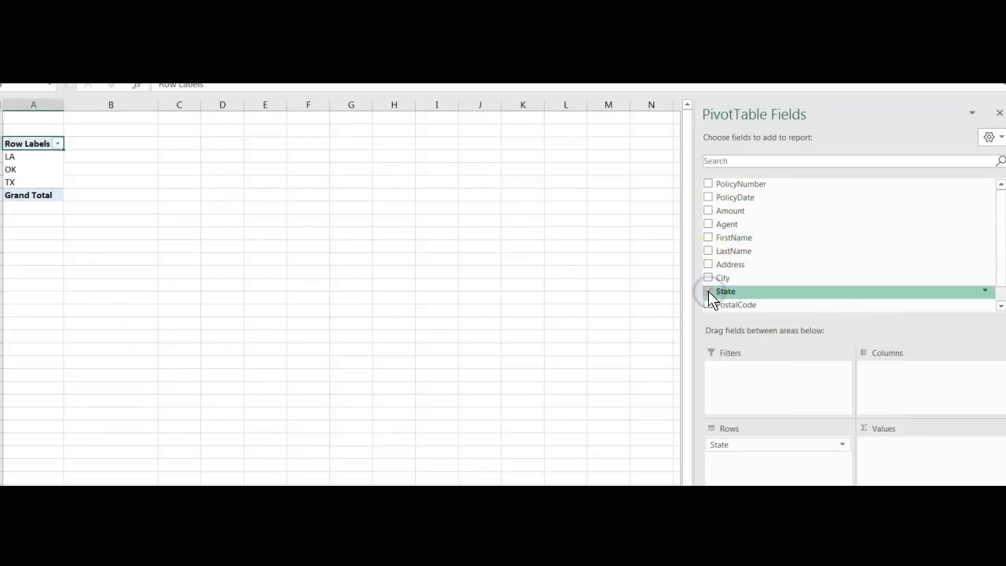
{"action": "left_click", "coordinate": [709, 214]}
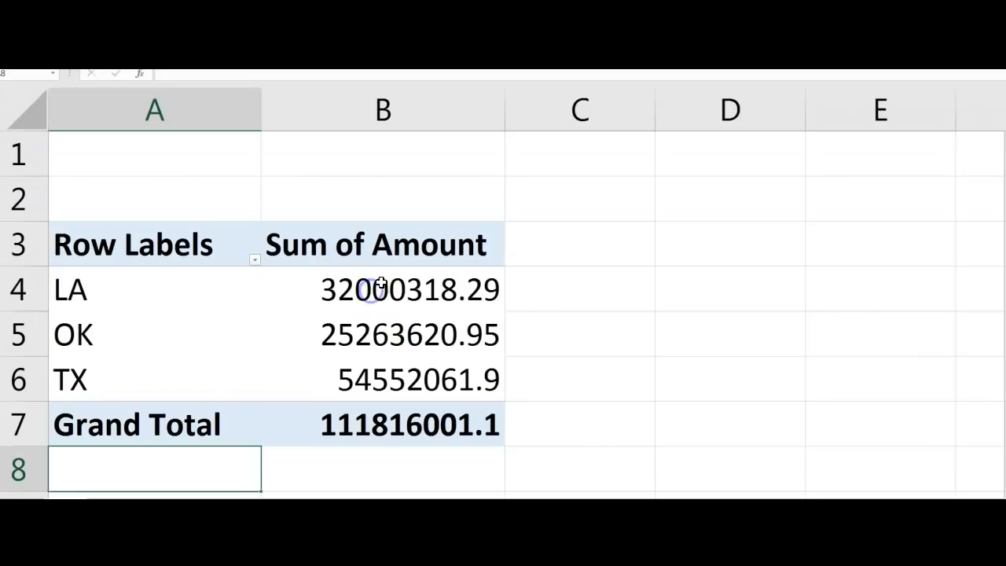
- Format the state amounts in B4:B6 and the grand total in B7 as dollars with two decimals
{"action": "left_click_drag", "start_coordinate": [373, 288], "coordinate": [378, 368]}
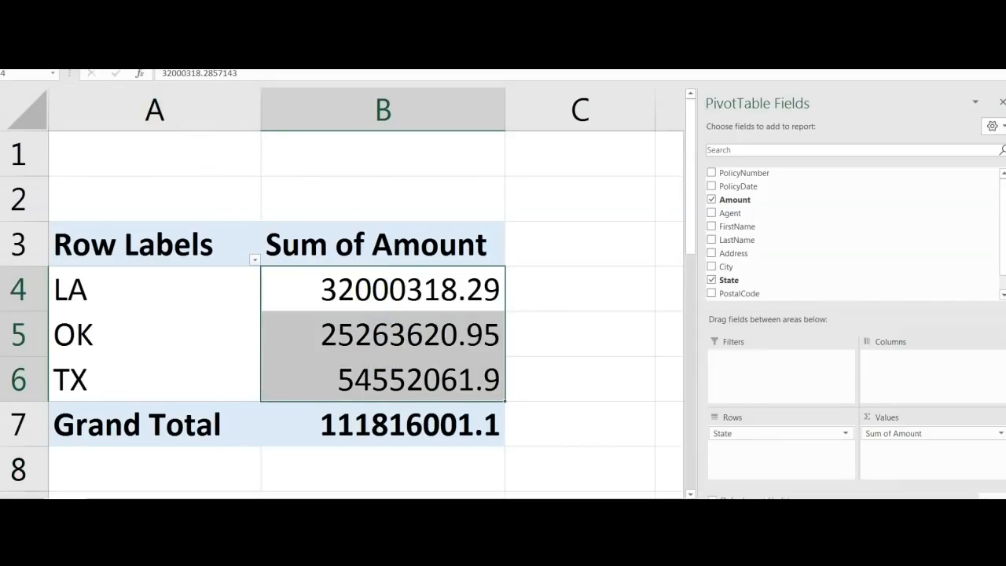
{"action": "key", "text": "ctrl+shift+4"}
{"action": "left_click", "coordinate": [530, 285]}
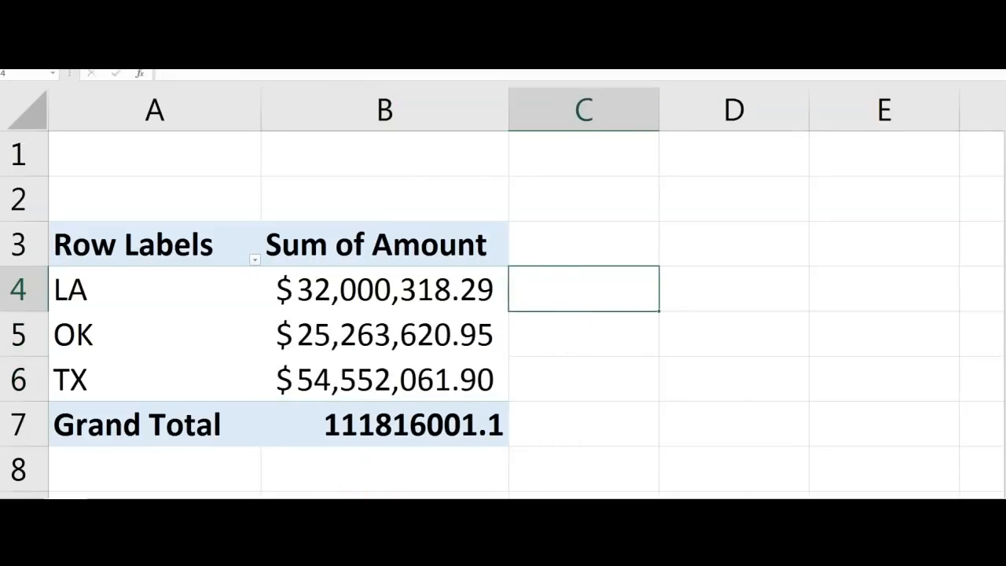
{"action": "left_click", "coordinate": [411, 422]}
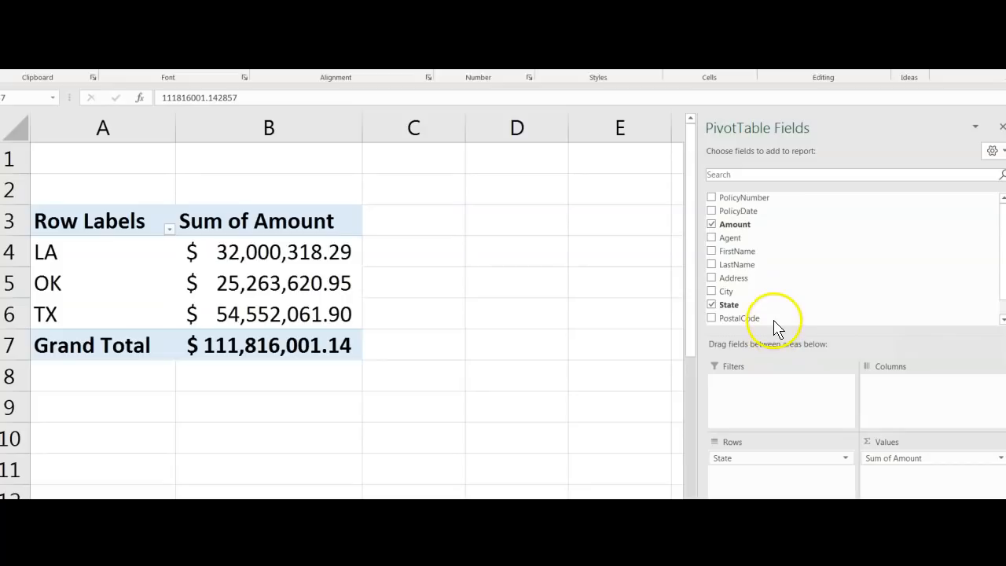
- Add the Agent field beneath State in the PivotTable rows
{"action": "left_click", "coordinate": [711, 239]}
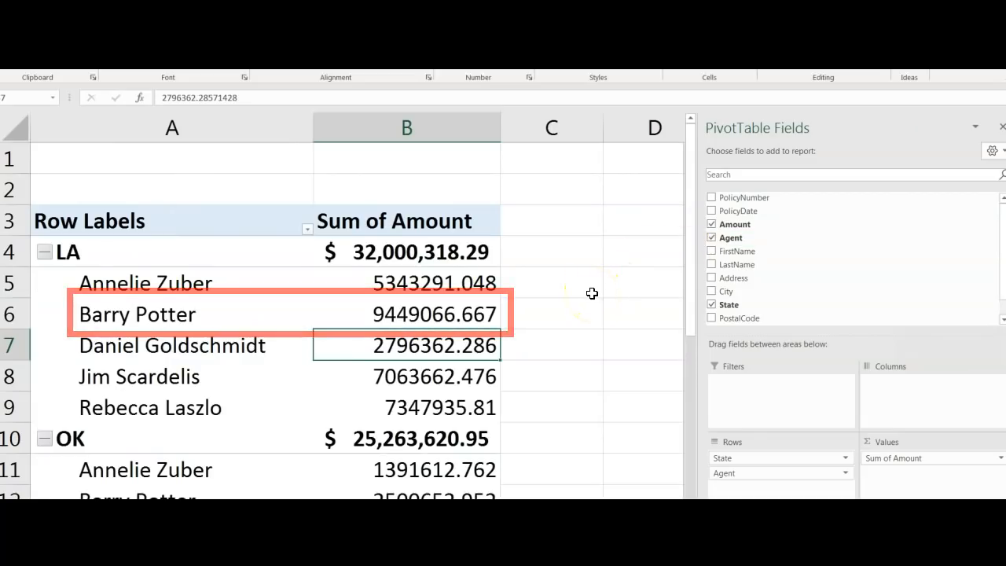
{"action": "scroll", "coordinate": [591, 293], "scroll_direction": "down", "scroll_amount": 1}
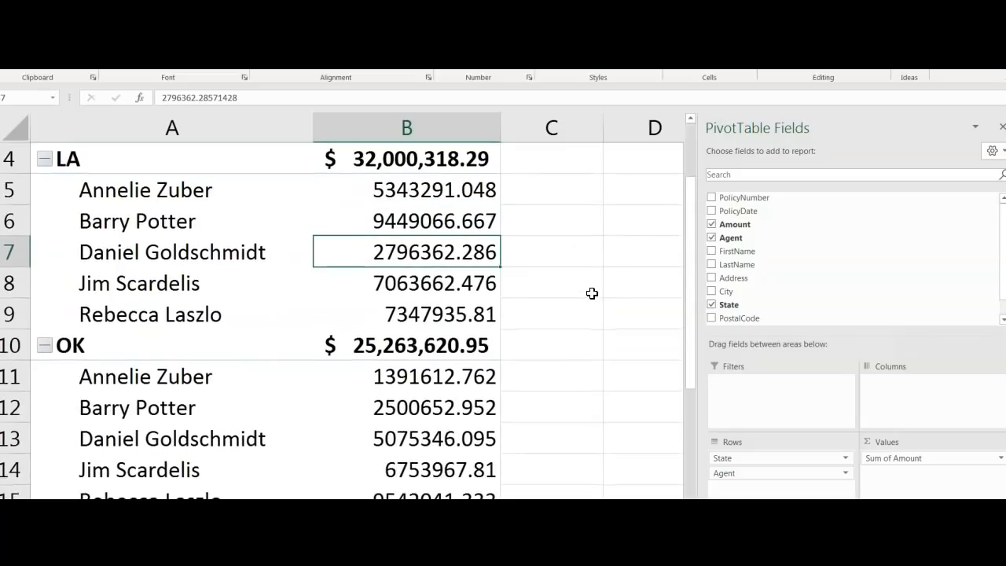
{"action": "left_click", "coordinate": [303, 225]}
{"action": "scroll", "coordinate": [267, 226], "scroll_direction": "up", "scroll_amount": 1}
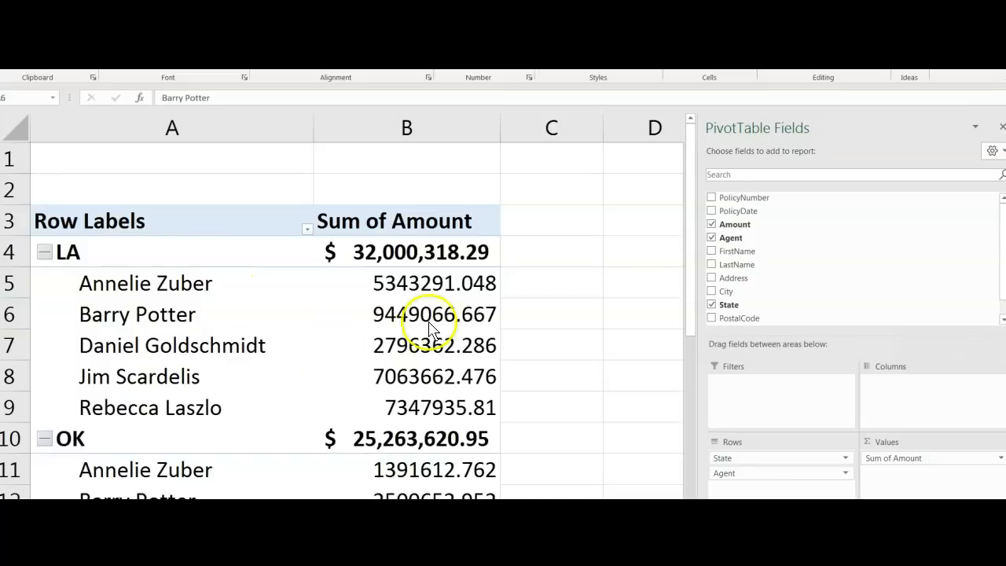
{"action": "double_click", "coordinate": [430, 280]}
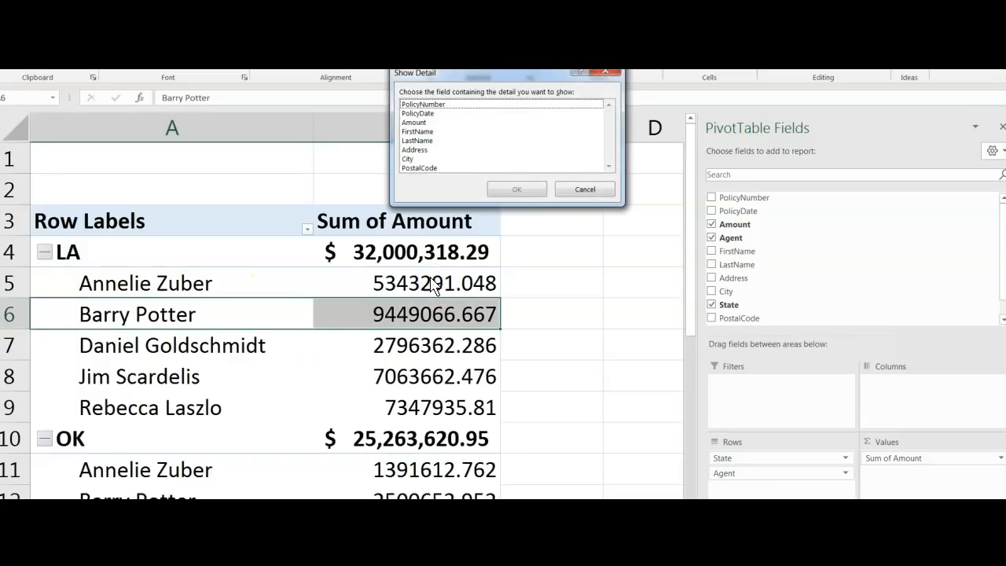
{"action": "left_click", "coordinate": [585, 190]}
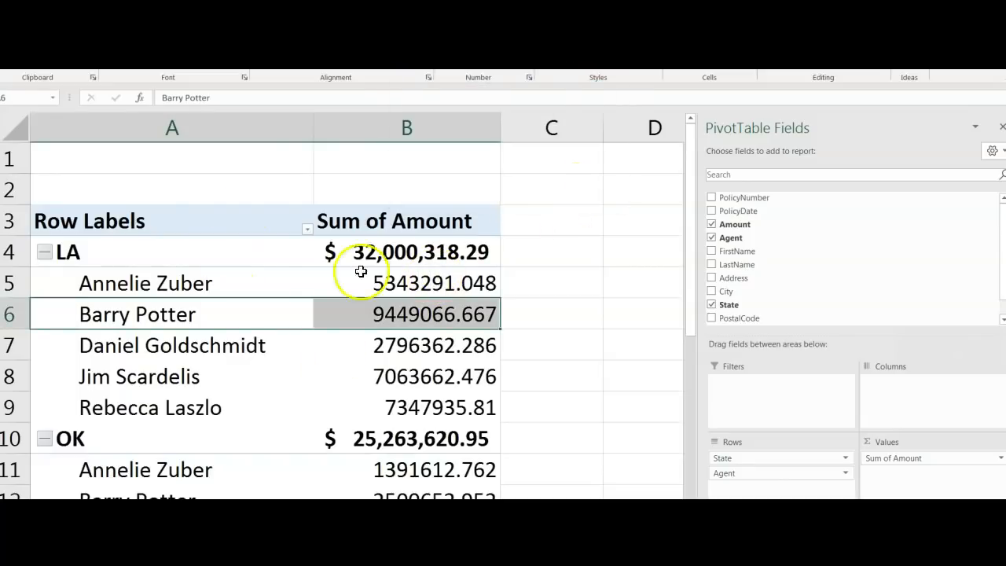
- Rename the PivotTable's row header in cell A3 as Branch
{"action": "left_click", "coordinate": [126, 224]}
{"action": "double_click", "coordinate": [139, 221]}
{"action": "left_click_drag", "start_coordinate": [149, 221], "coordinate": [30, 221]}
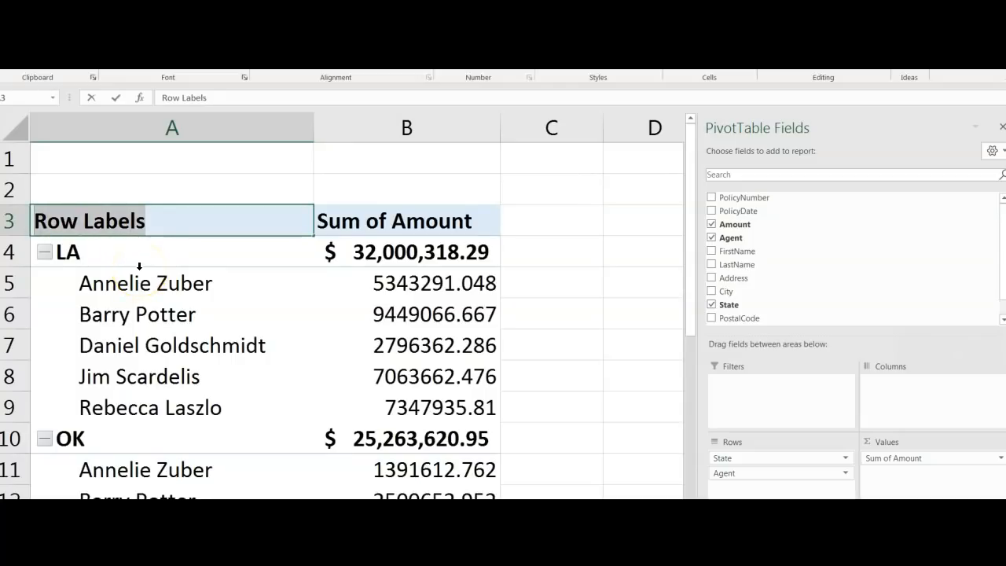
{"action": "type", "text": "Branch"}
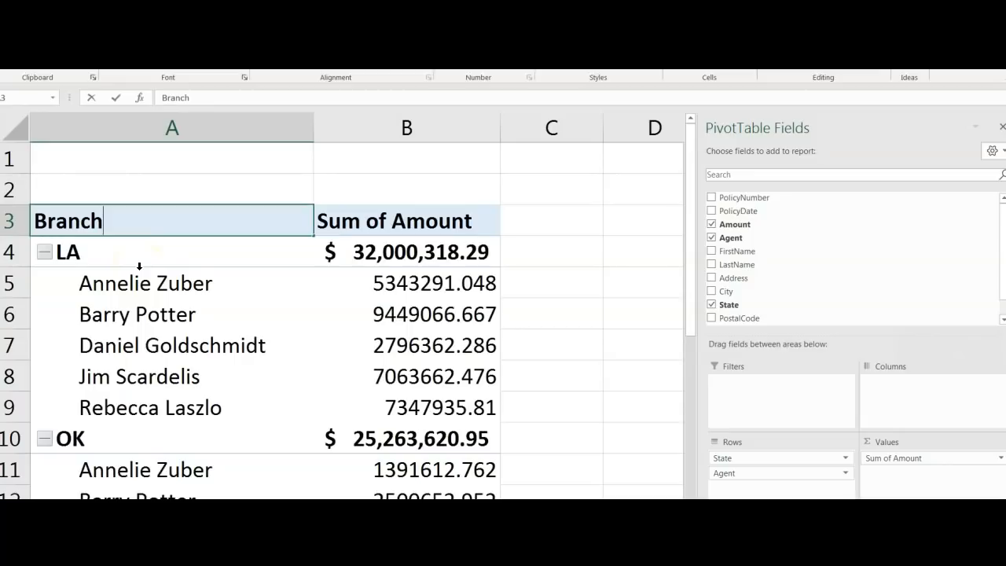
{"action": "left_click", "coordinate": [162, 162]}
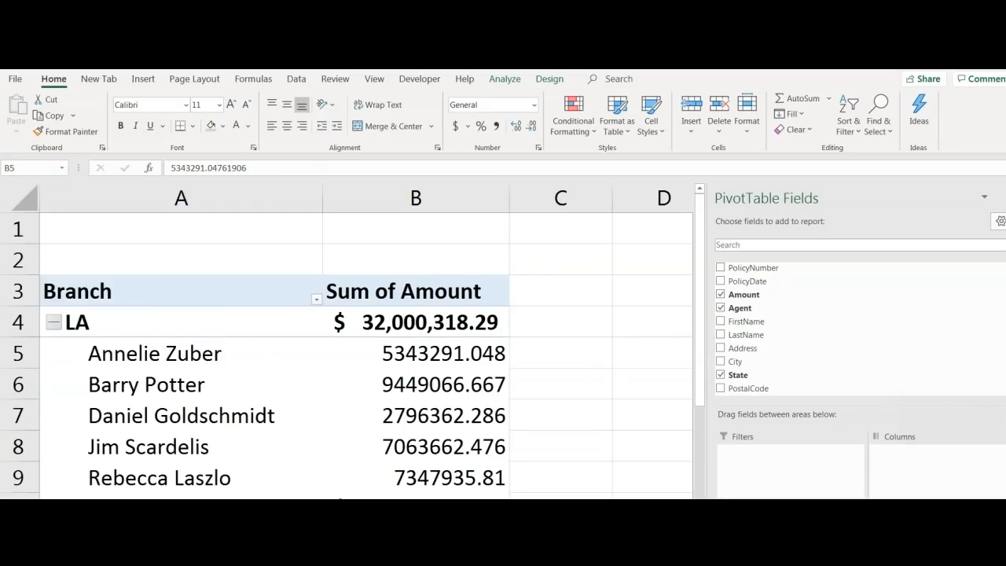
- Fill the LA agent's row in A6:B6 with light green
{"action": "key", "text": "ctrl+shift+Down"}
{"action": "left_click_drag", "start_coordinate": [208, 384], "coordinate": [382, 377]}
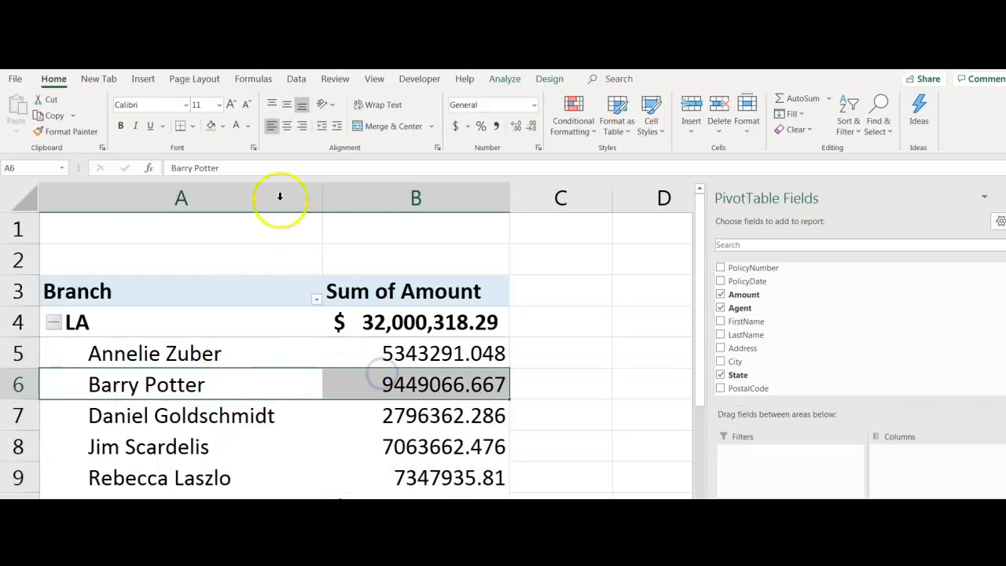
{"action": "left_click", "coordinate": [212, 127]}
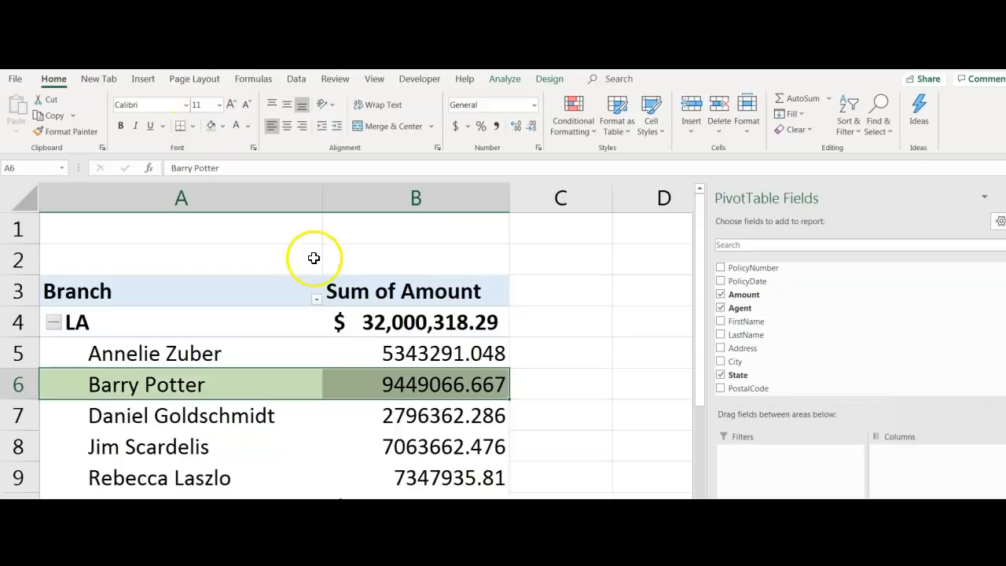
- Apply the dollar accounting number format to the amounts in B5:B15
{"action": "left_click", "coordinate": [393, 358]}
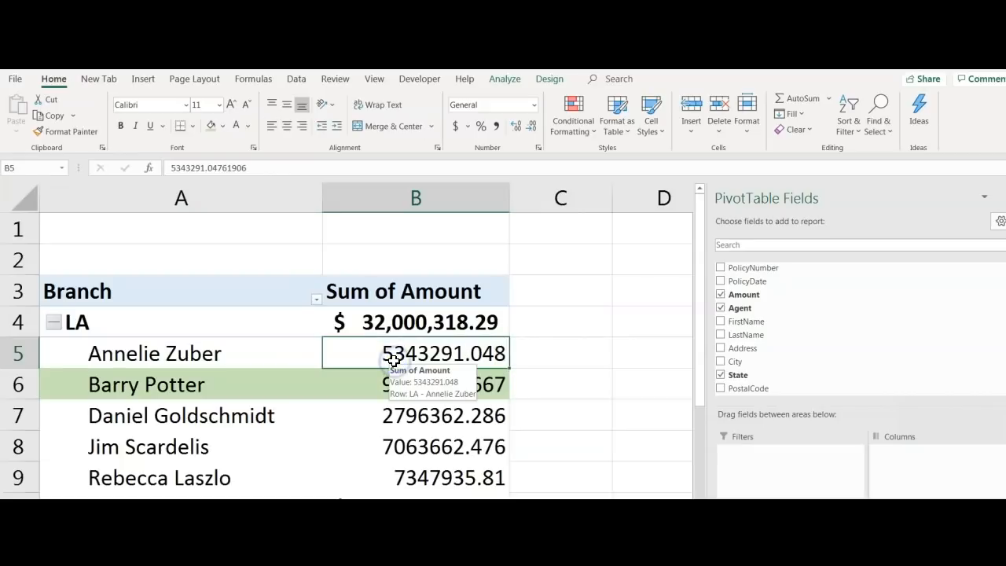
{"action": "left_click_drag", "start_coordinate": [393, 359], "coordinate": [409, 498]}
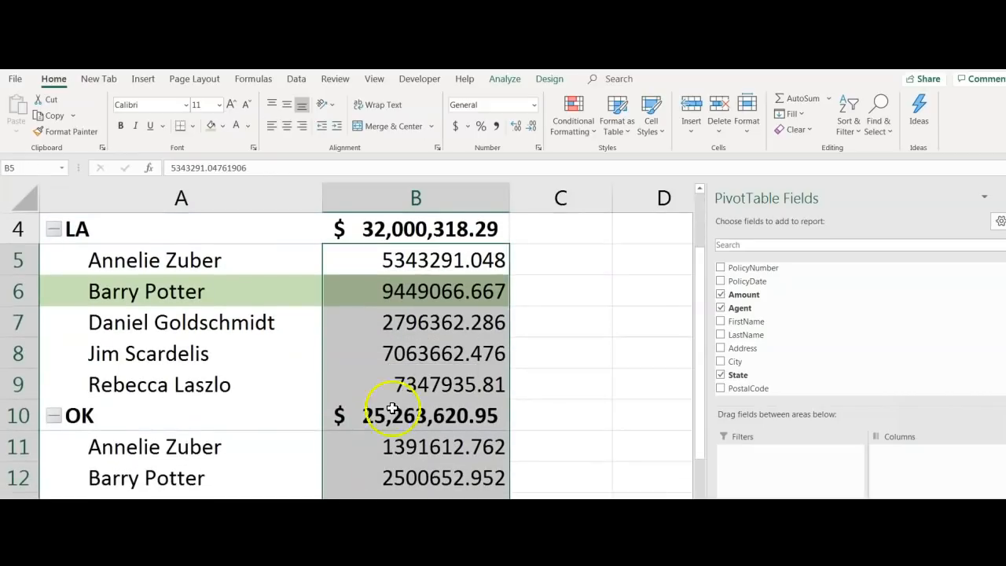
{"action": "left_click", "coordinate": [457, 127]}
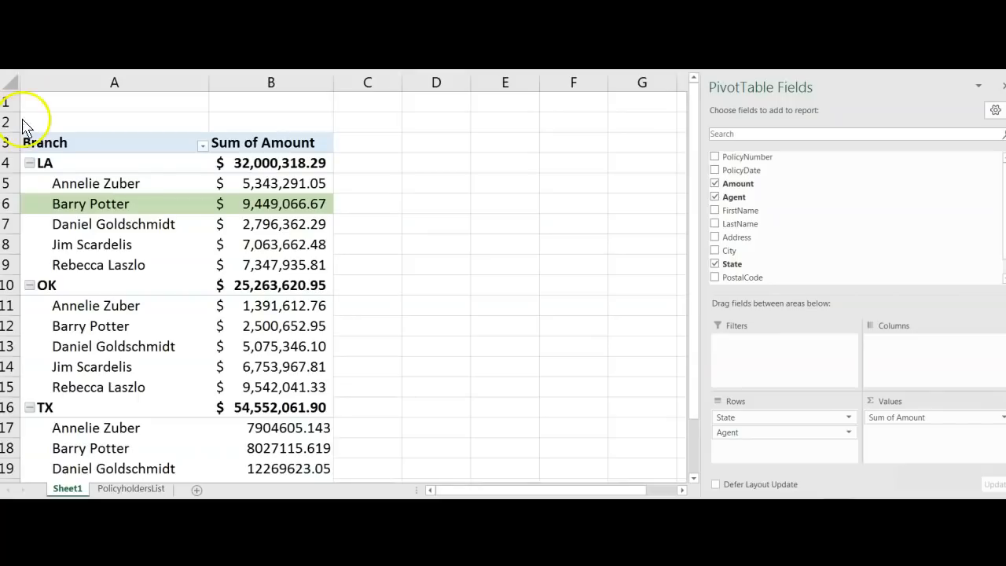
{"action": "left_click", "coordinate": [53, 185]}
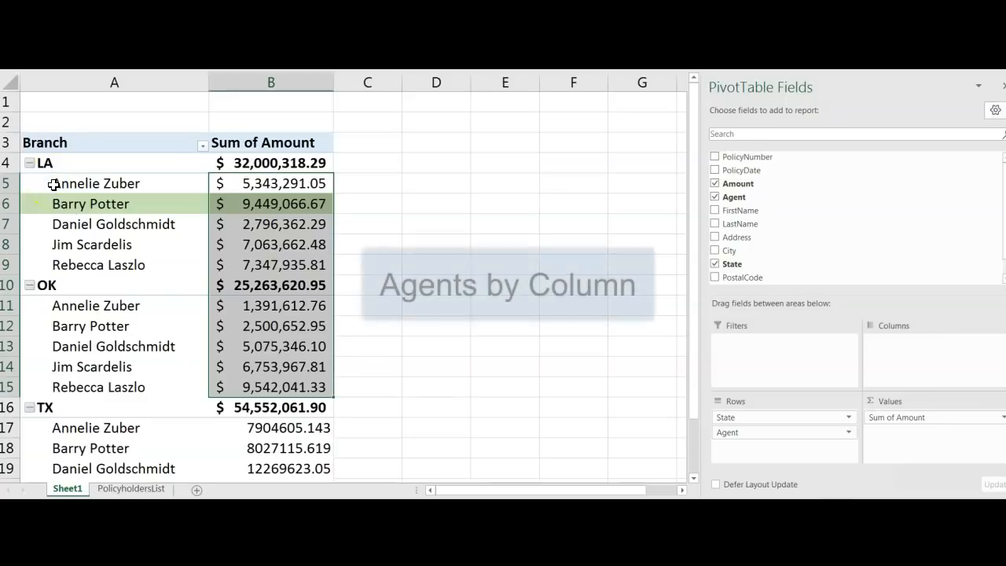
{"action": "left_click", "coordinate": [448, 156]}
{"action": "left_click", "coordinate": [521, 160]}
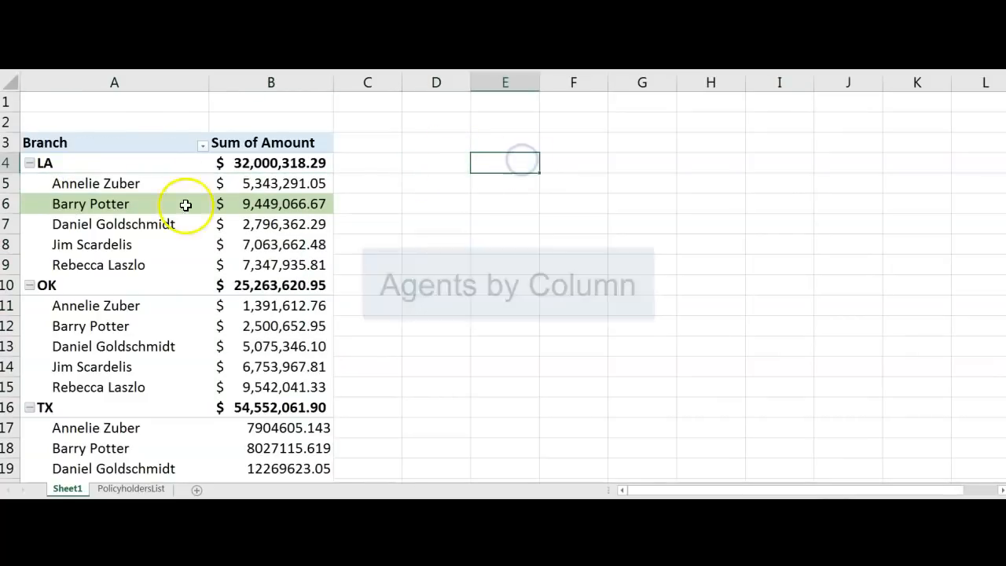
- Move the Agent field from the PivotTable's rows to its columns
{"action": "left_click", "coordinate": [109, 208]}
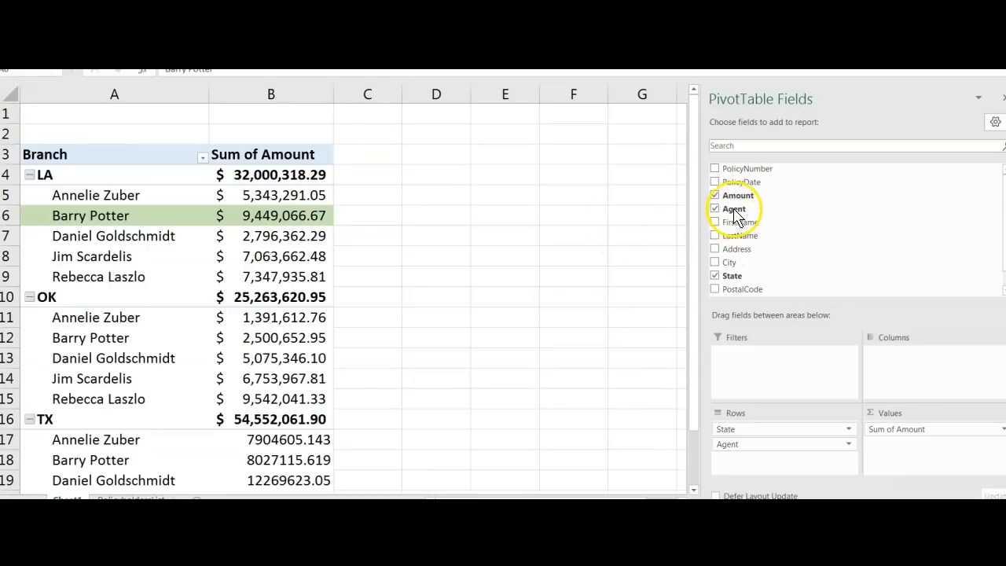
{"action": "mouse_move", "coordinate": [735, 214]}
{"action": "left_mouse_down"}
{"action": "mouse_move", "coordinate": [885, 355]}
{"action": "mouse_move", "coordinate": [885, 366]}
{"action": "left_mouse_up"}
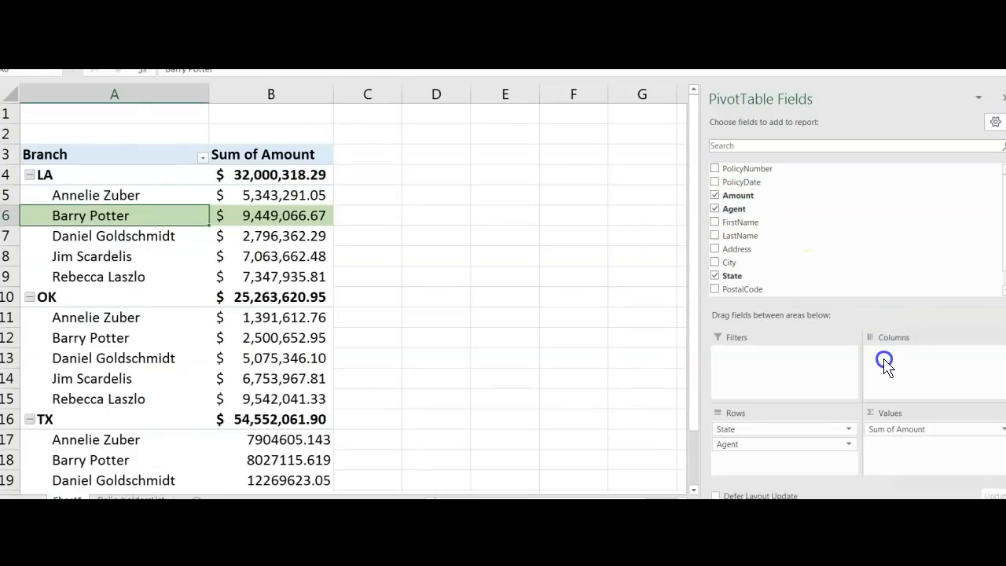
{"action": "left_click_drag", "start_coordinate": [736, 210], "coordinate": [888, 370]}
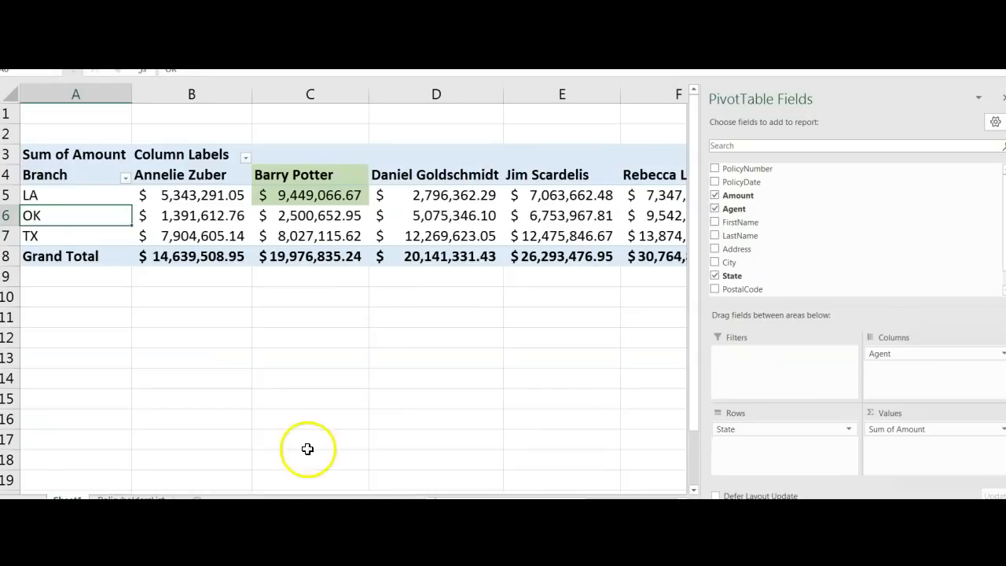
- Remove the light green fill from cells C4:C5 in the PivotTable
{"action": "left_click", "coordinate": [22, 31]}
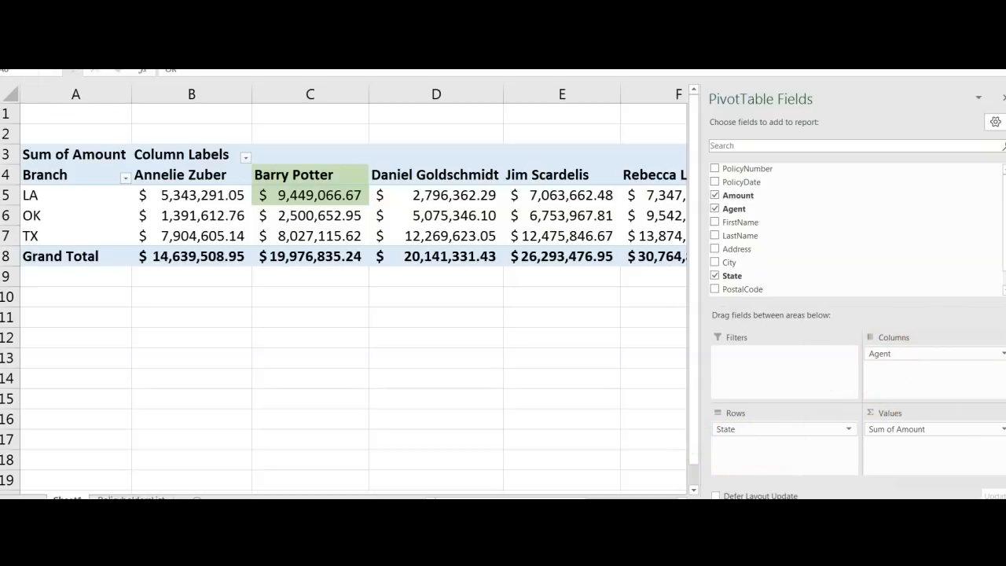
{"action": "left_click", "coordinate": [318, 172]}
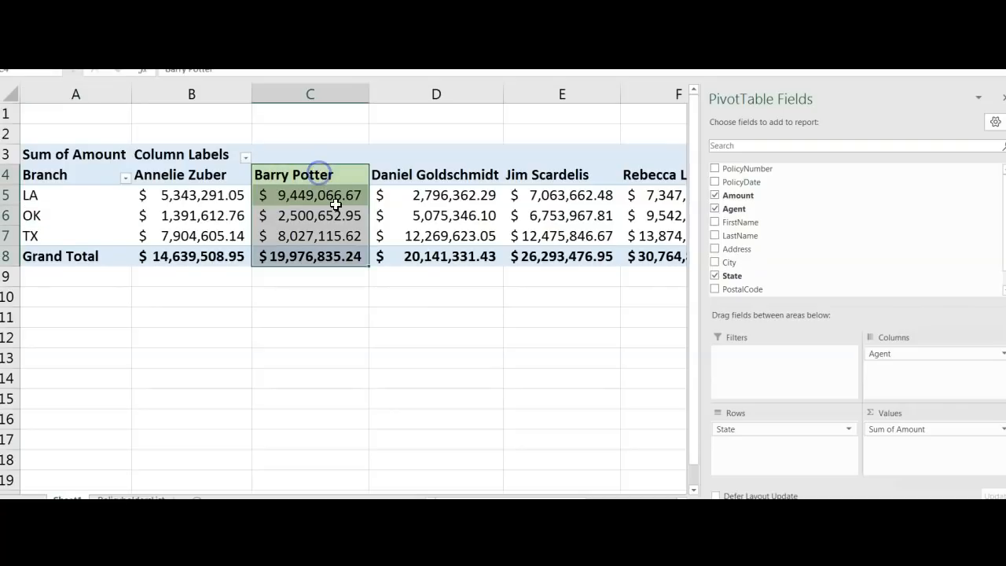
{"action": "left_click", "coordinate": [382, 214]}
{"action": "left_click", "coordinate": [334, 189]}
{"action": "left_click_drag", "start_coordinate": [335, 184], "coordinate": [336, 174]}
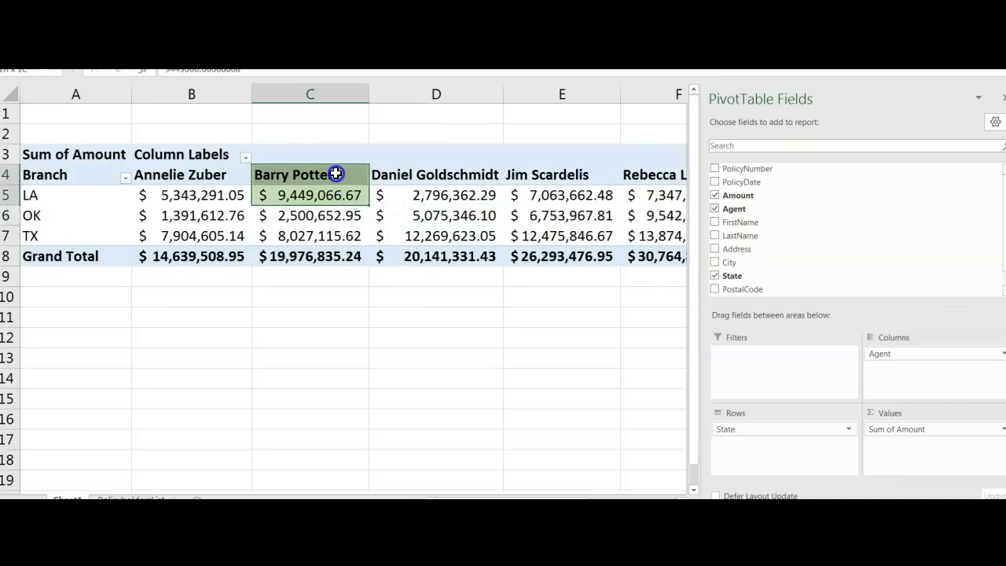
{"action": "left_click", "coordinate": [218, 40]}
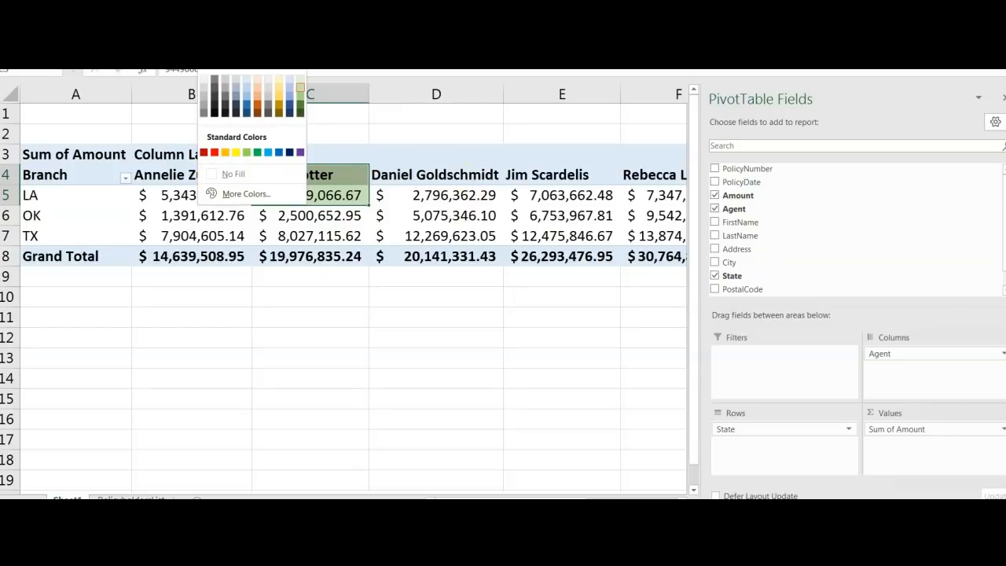
{"action": "left_click", "coordinate": [427, 188]}
{"action": "left_click", "coordinate": [463, 196]}
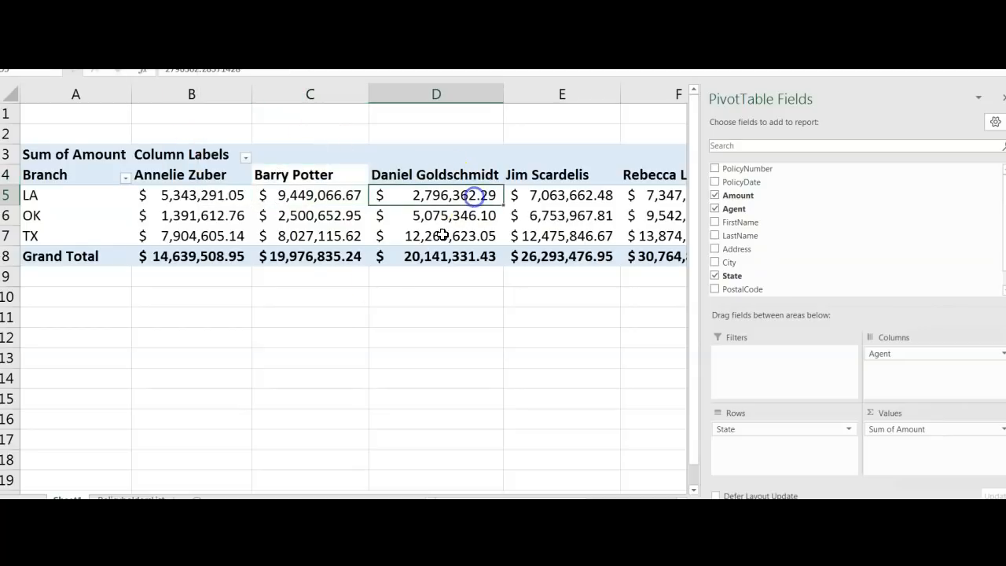
{"action": "left_click", "coordinate": [381, 283]}
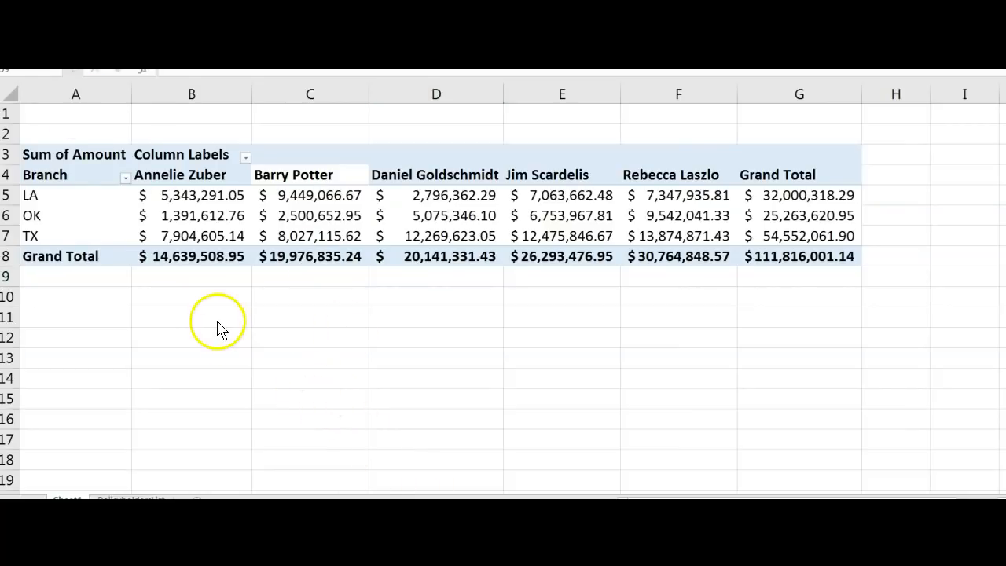
{"action": "left_click", "coordinate": [81, 202]}
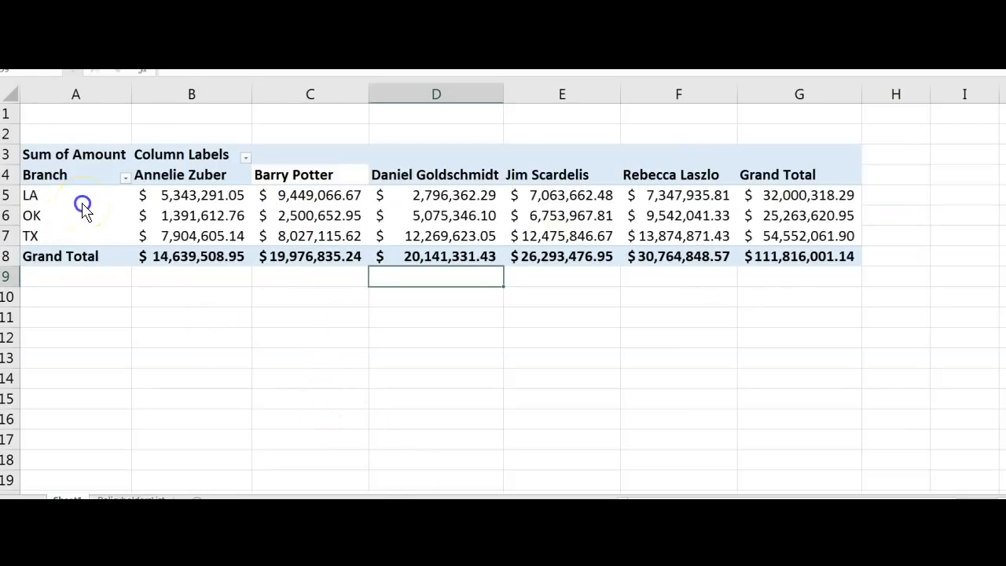
{"action": "left_click", "coordinate": [81, 202]}
{"action": "key", "text": "ctrl+a"}
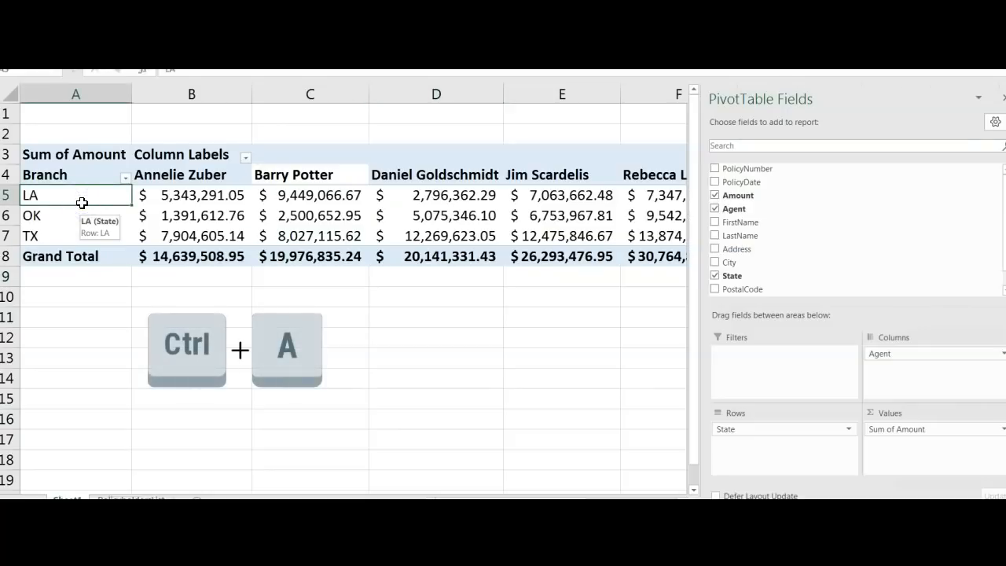
{"action": "key", "text": "ctrl+a"}
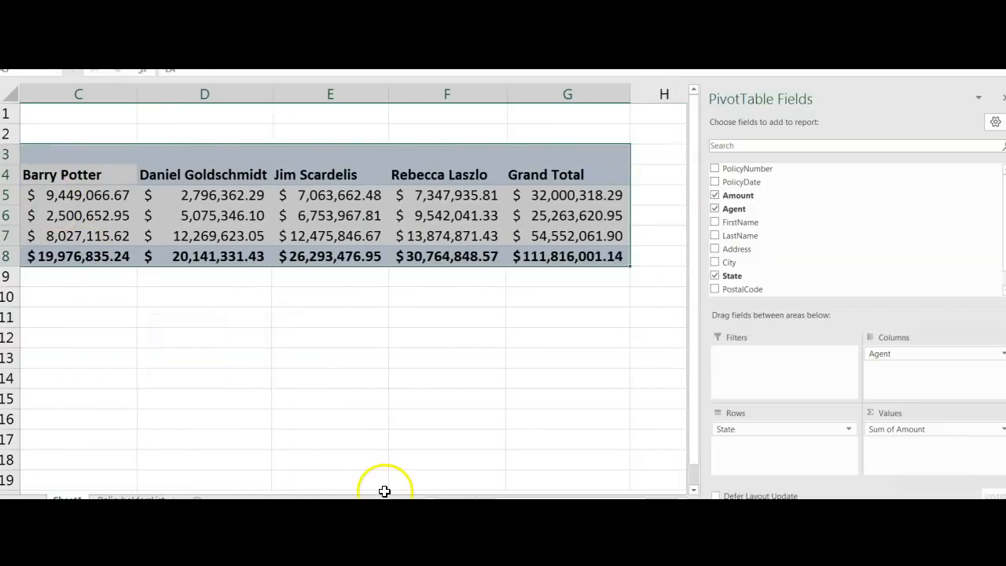
{"action": "left_click_drag", "start_coordinate": [492, 497], "coordinate": [424, 496]}
{"action": "key", "text": "ctrl+c"}
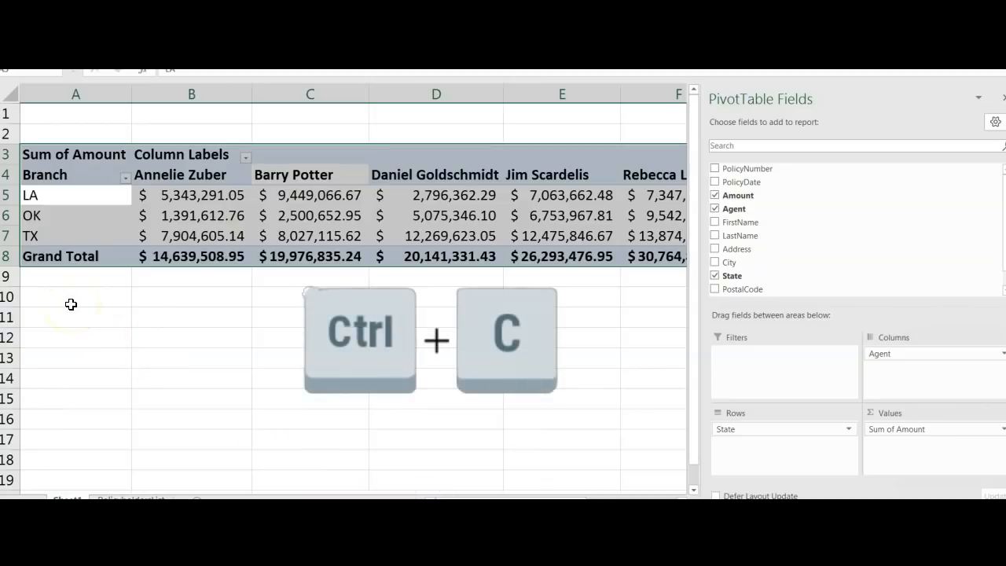
{"action": "left_click", "coordinate": [54, 197]}
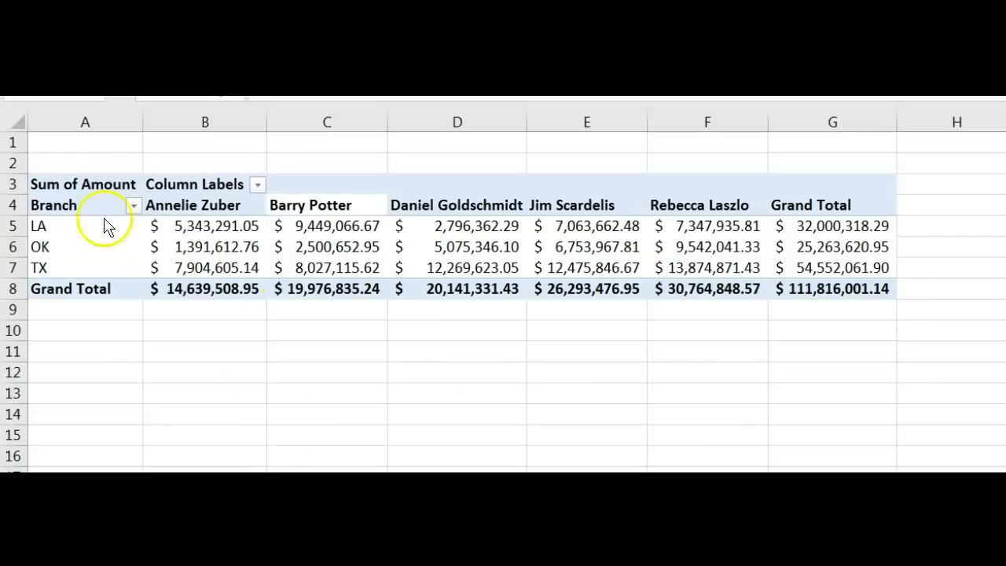
- Copy the entire PivotTable and paste the duplicate below it, starting at cell A10
{"action": "left_click", "coordinate": [88, 236]}
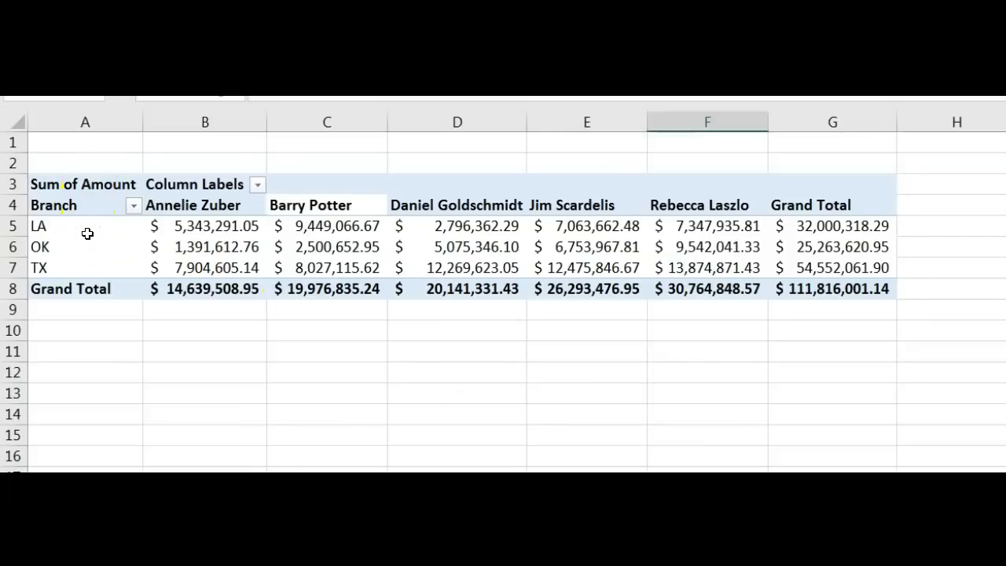
{"action": "left_click", "coordinate": [86, 231]}
{"action": "key", "text": "ctrl+a"}
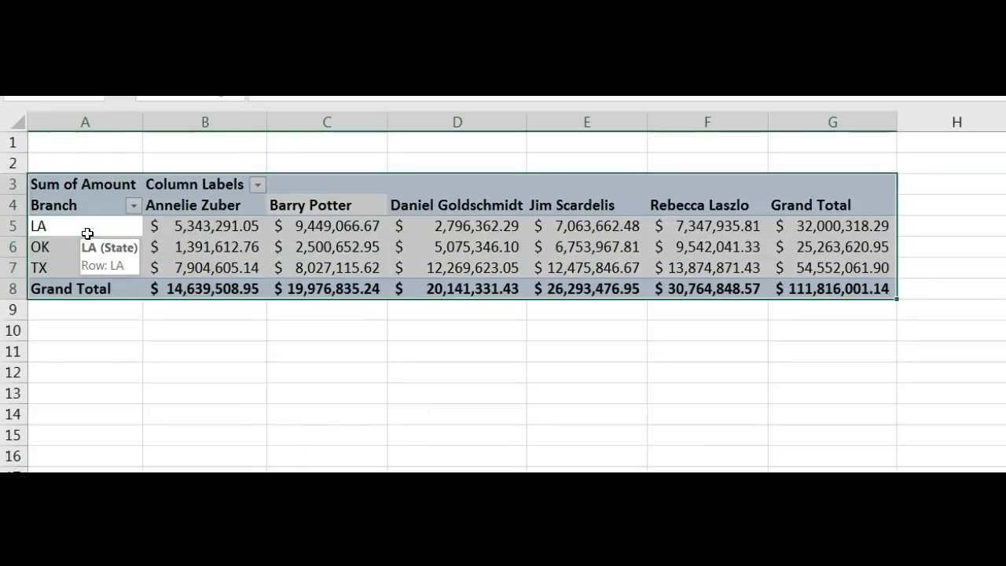
{"action": "key", "text": "ctrl+c"}
{"action": "left_click", "coordinate": [56, 330]}
{"action": "key", "text": "Return"}
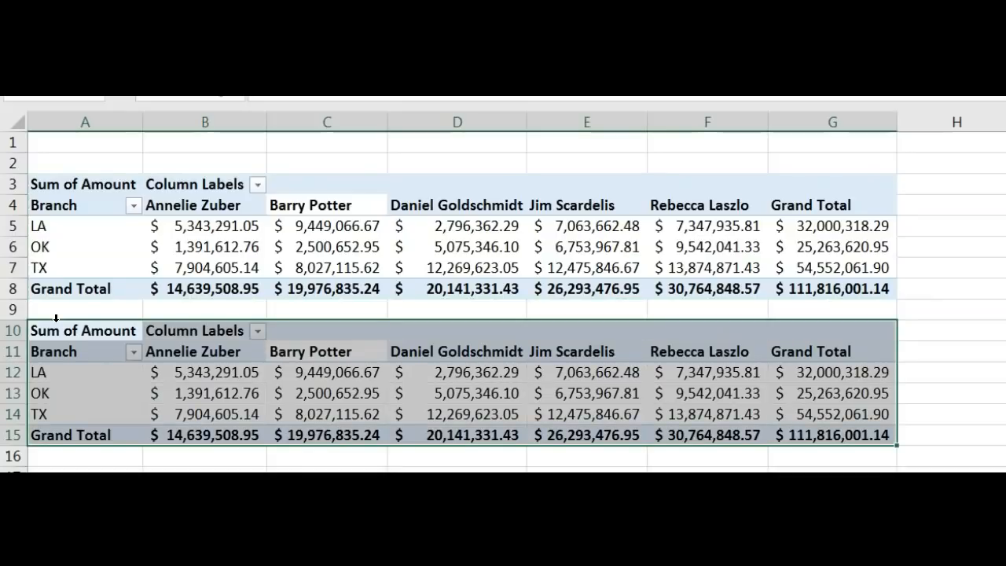
{"action": "left_click", "coordinate": [327, 498]}
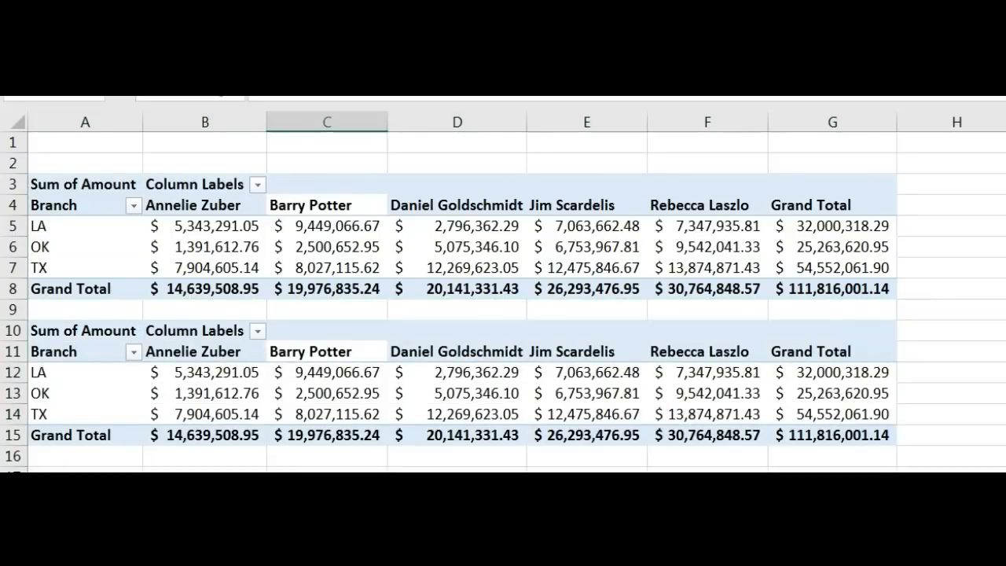
- Show the lower PivotTable's amounts as % of Grand Total
{"action": "left_click", "coordinate": [1002, 498]}
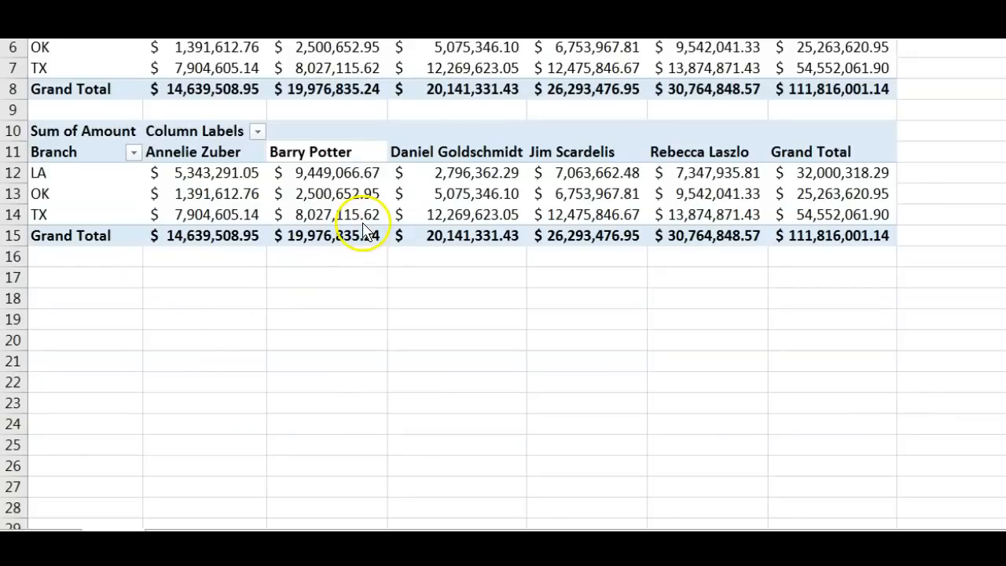
{"action": "left_click", "coordinate": [364, 224]}
{"action": "left_click", "coordinate": [366, 194]}
{"action": "left_click", "coordinate": [555, 236]}
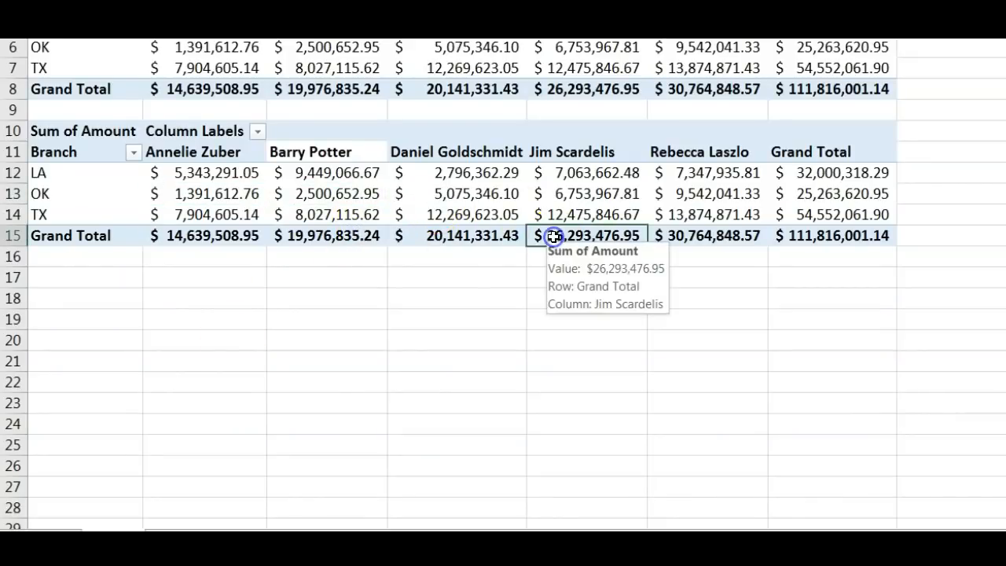
{"action": "right_click", "coordinate": [554, 238]}
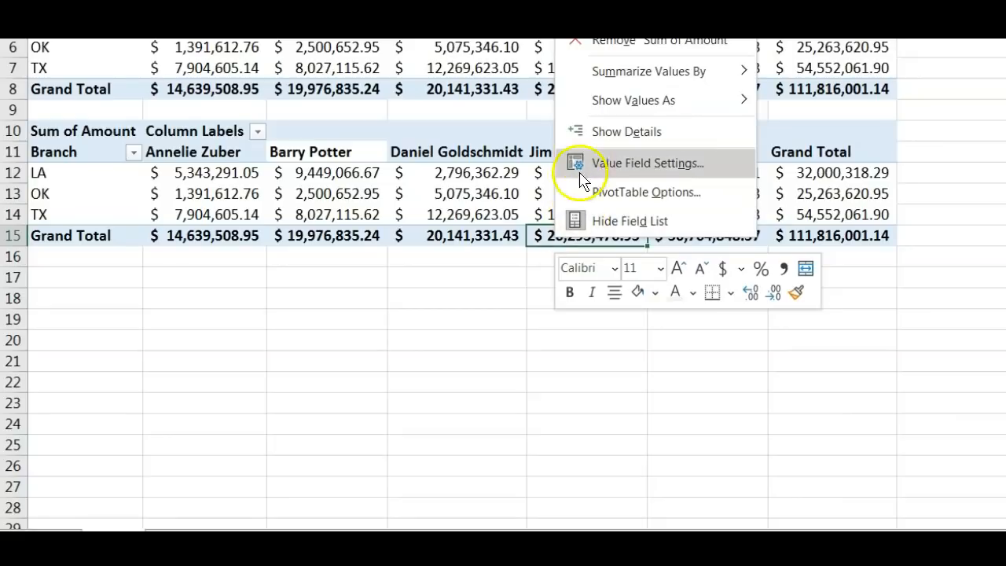
{"action": "mouse_move", "coordinate": [582, 116]}
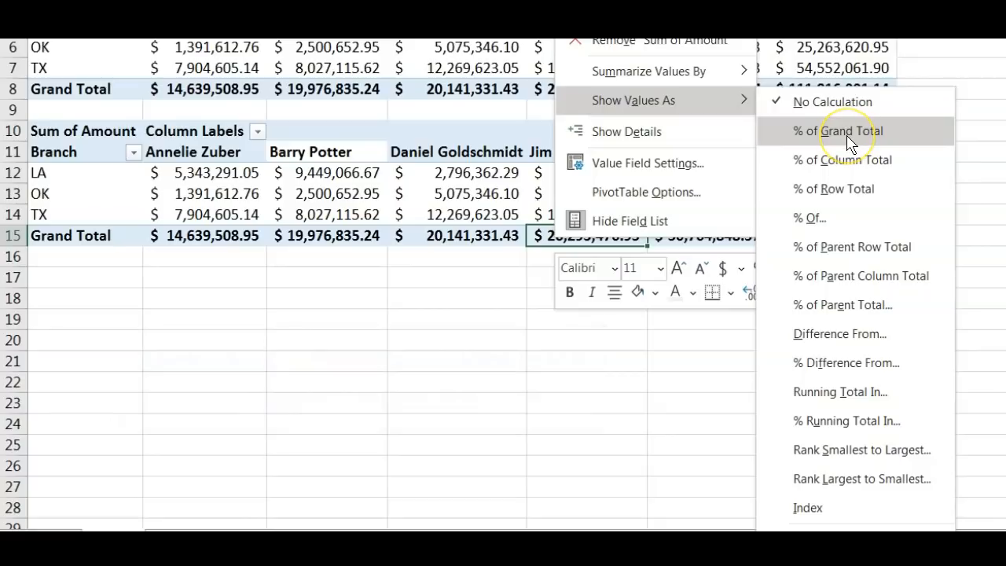
{"action": "left_click", "coordinate": [849, 144]}
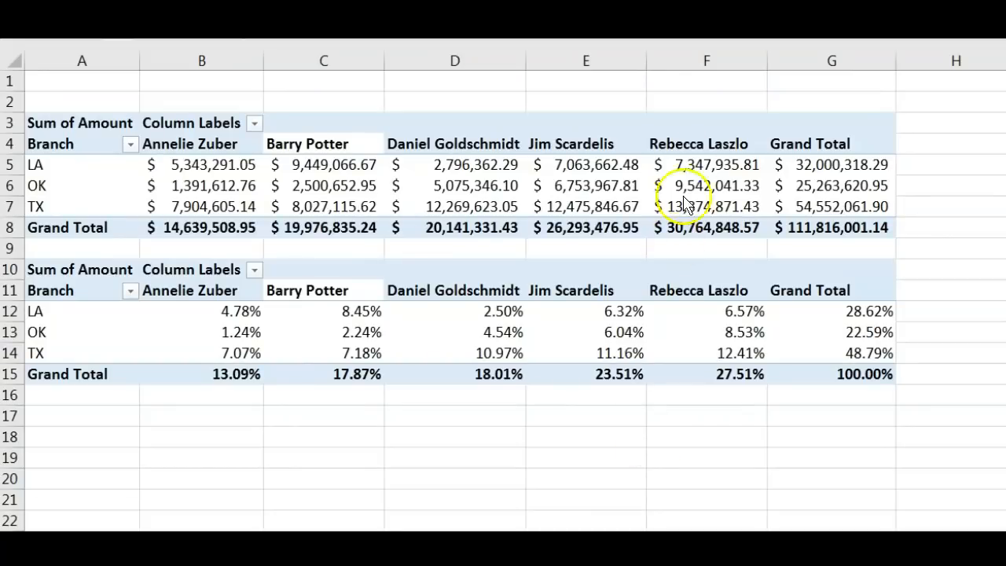
- Check the new agent's record in row 4 of the policyholder list and refresh the PivotTables to include it
{"action": "left_click", "coordinate": [691, 227]}
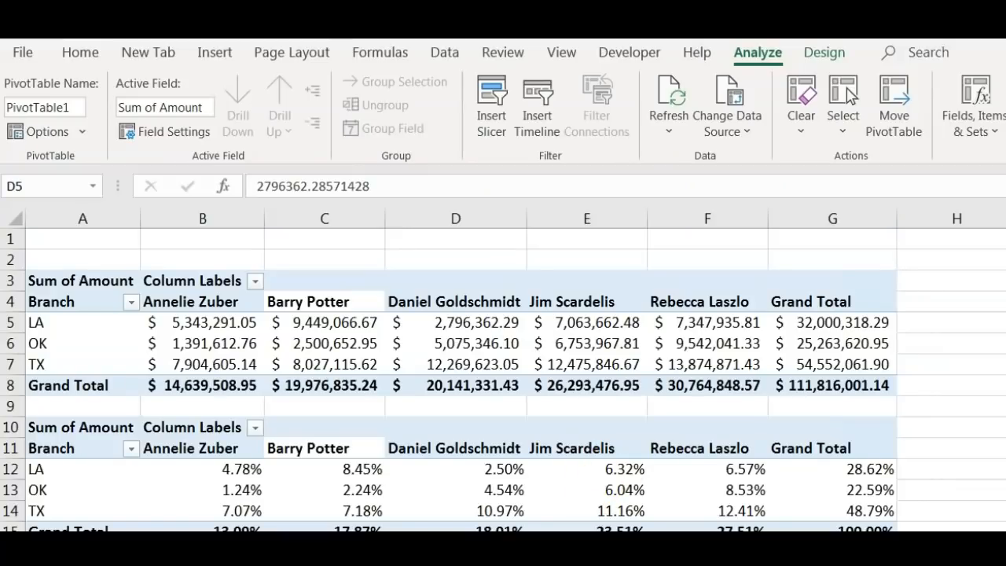
{"action": "key", "text": "ctrl+Page_Down"}
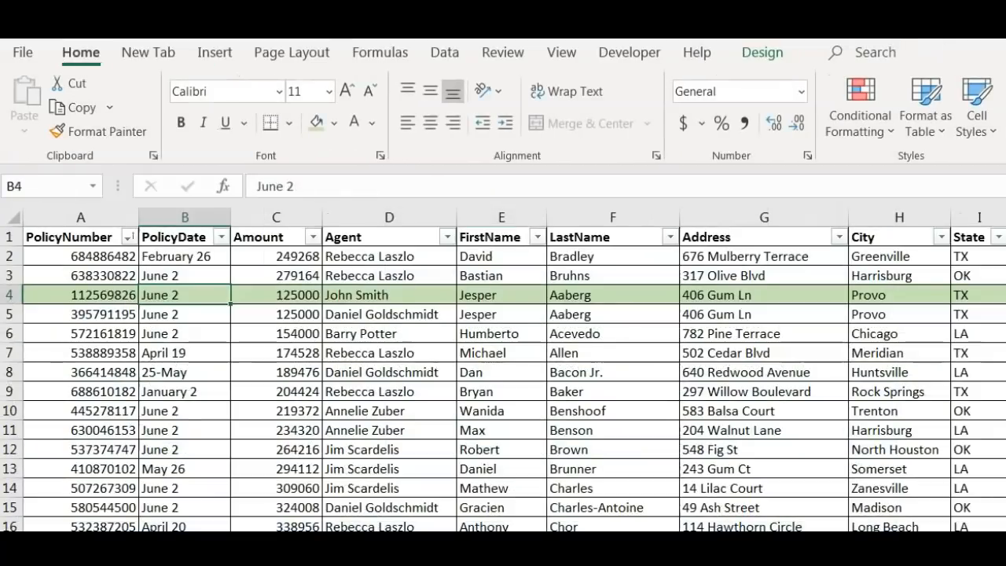
{"action": "left_click", "coordinate": [11, 295]}
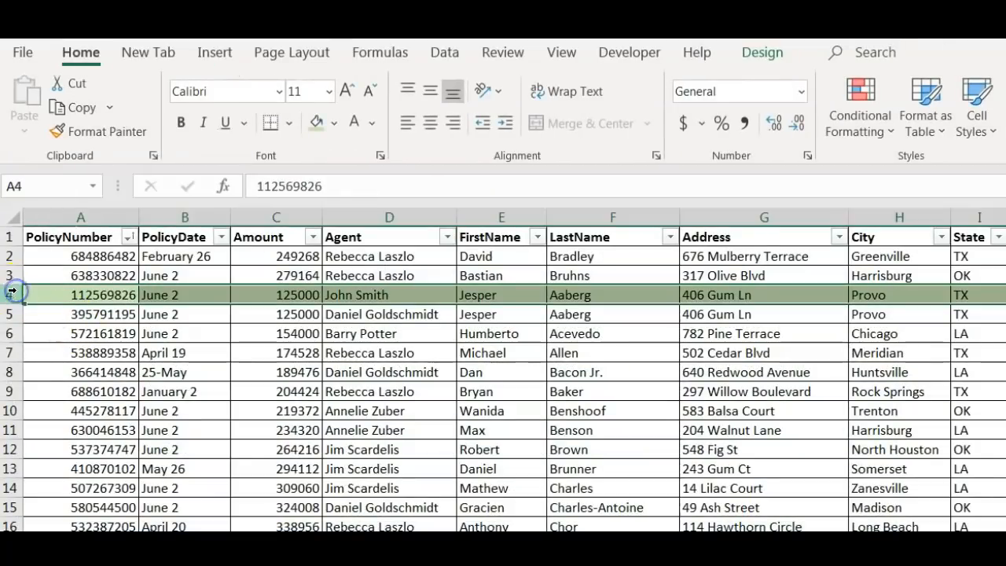
{"action": "key", "text": "ctrl+Page_Up"}
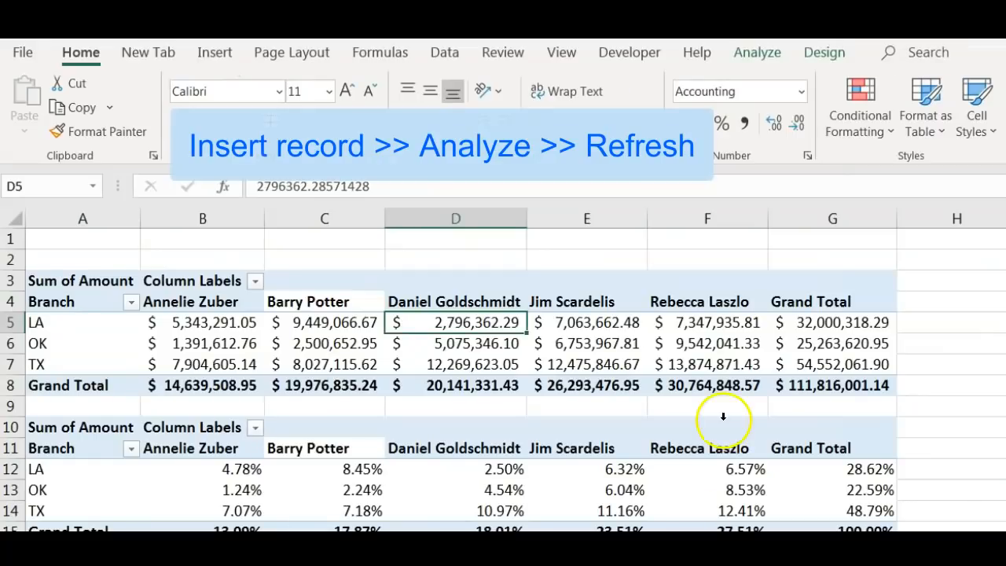
{"action": "left_click", "coordinate": [747, 61]}
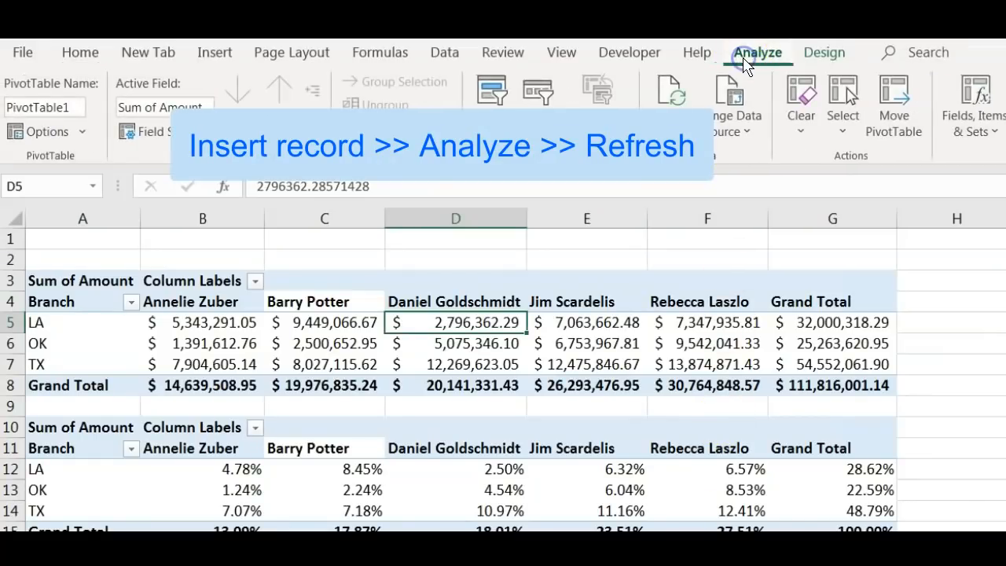
{"action": "left_click", "coordinate": [669, 124]}
{"action": "left_click", "coordinate": [676, 159]}
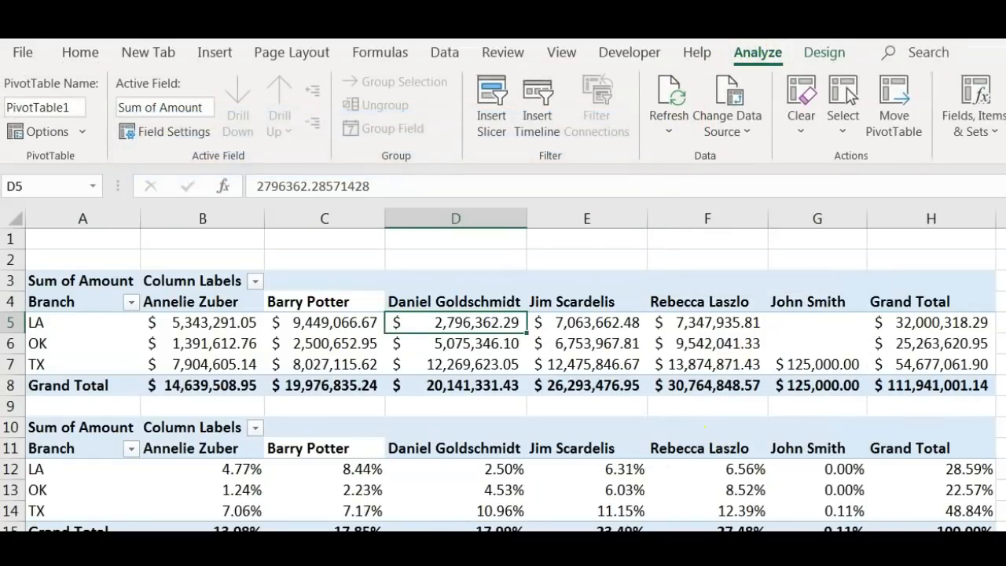
- Drill down into the TX amount in cell F7 to list its underlying policy records on a new sheet
{"action": "left_click", "coordinate": [161, 530]}
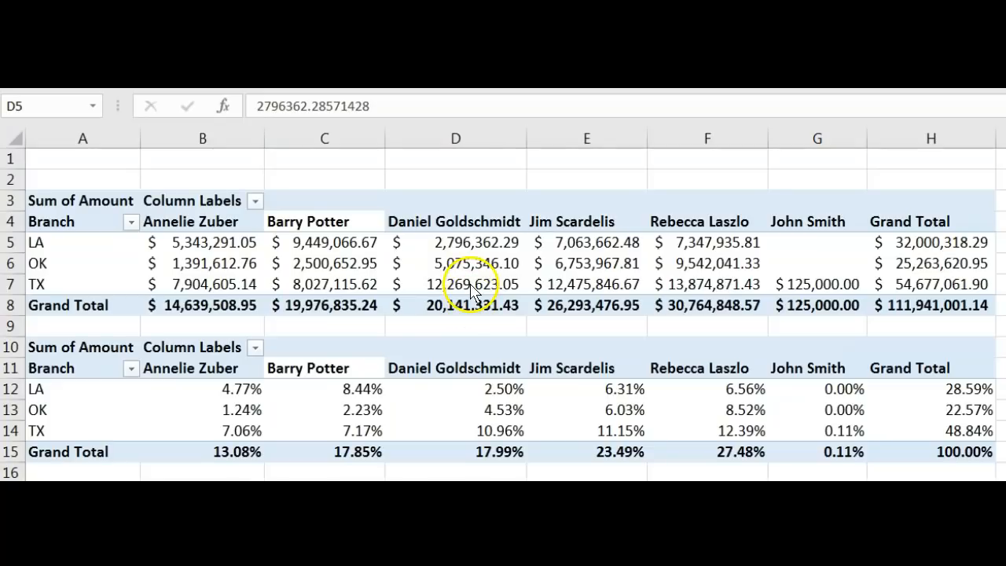
{"action": "double_click", "coordinate": [667, 285]}
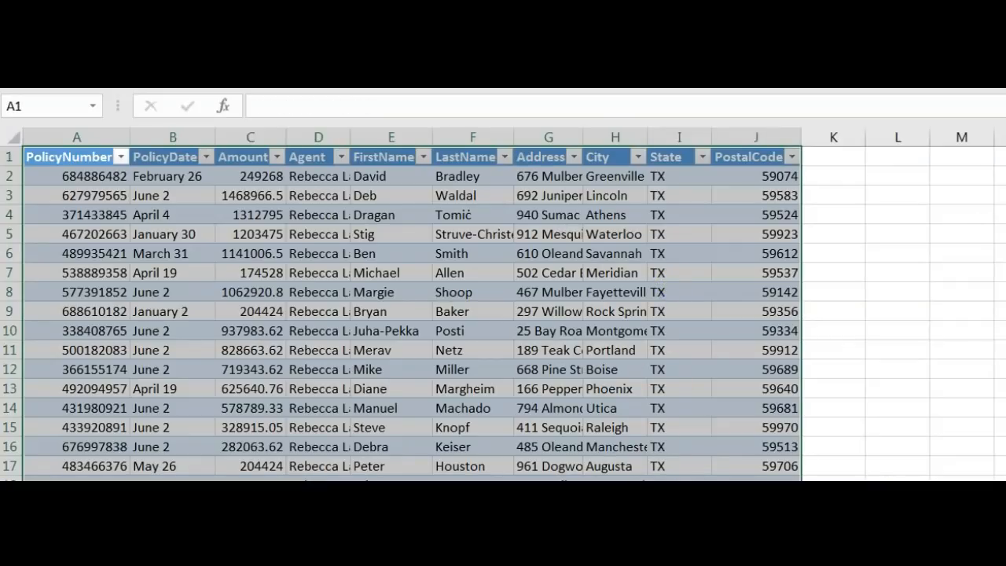
{"action": "scroll", "coordinate": [365, 424], "scroll_direction": "down", "scroll_amount": 2}
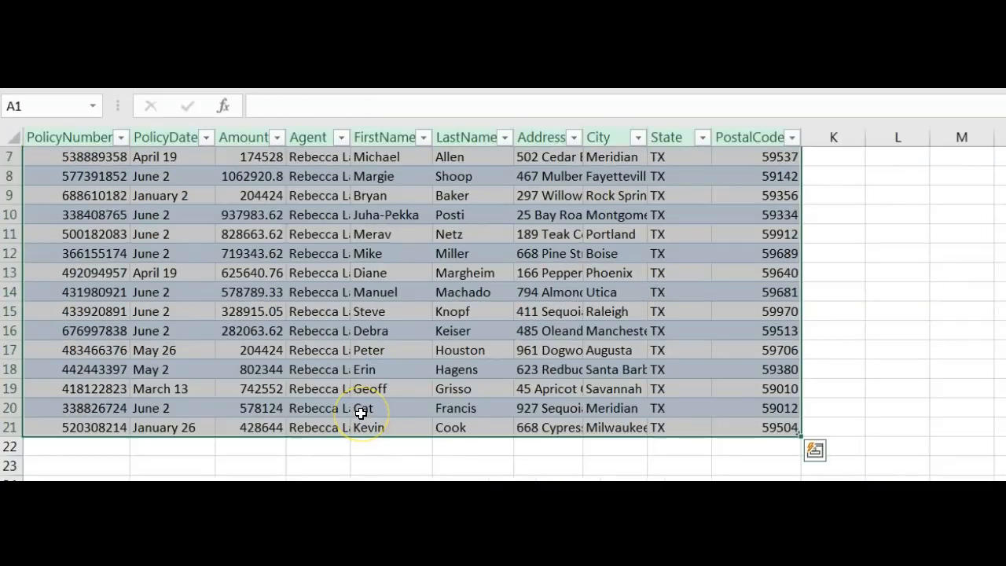